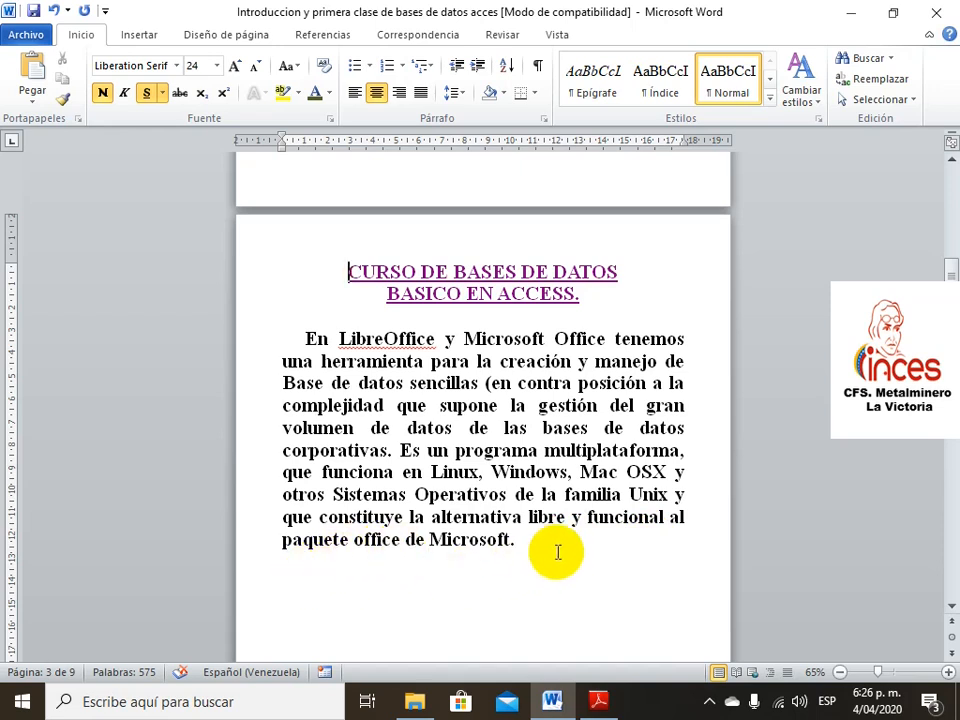
Return to the course index and jump to the 'Que es una base de datos' page
ctrl+click(468, 281)
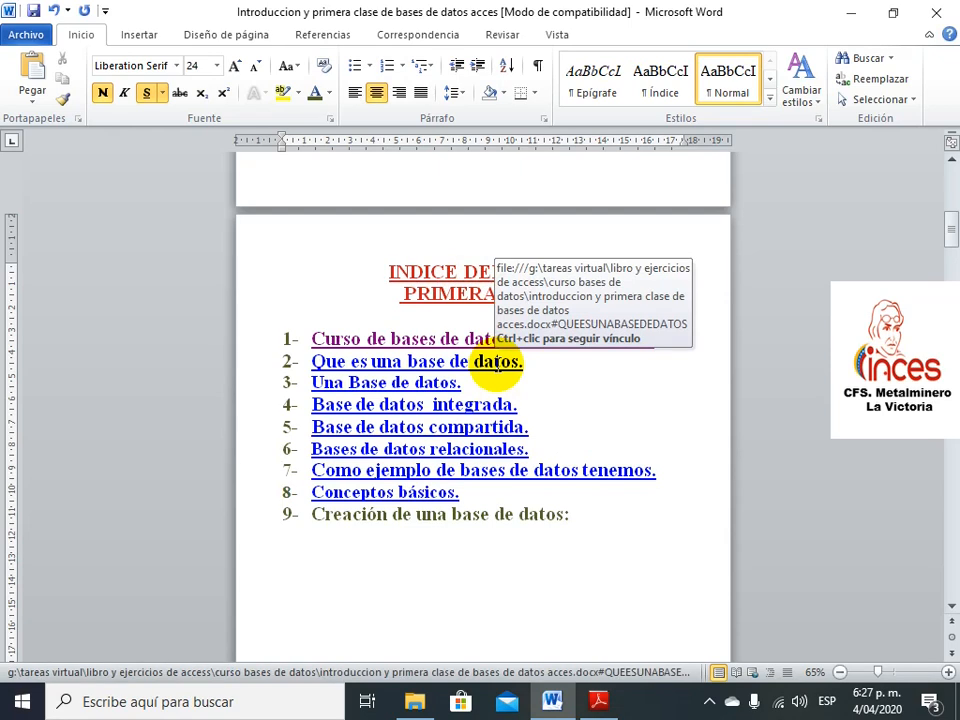
ctrl+click(497, 364)
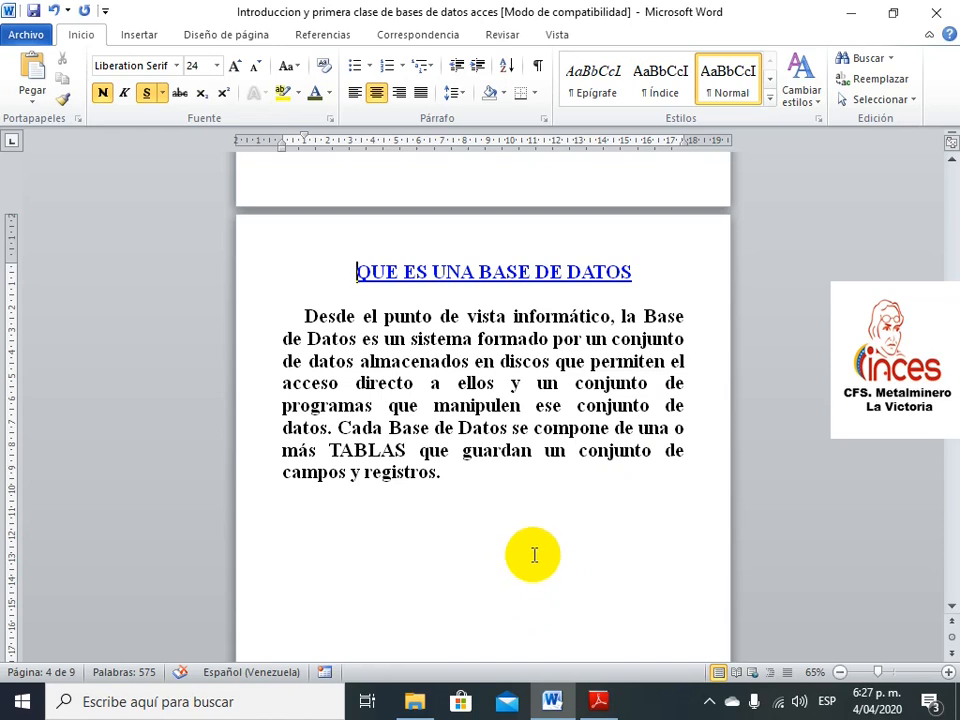
Jump via the index to the UNA BASE DE DATOS paragraph and open Imagen1.jpg from 'compartida'
ctrl+click(540, 271)
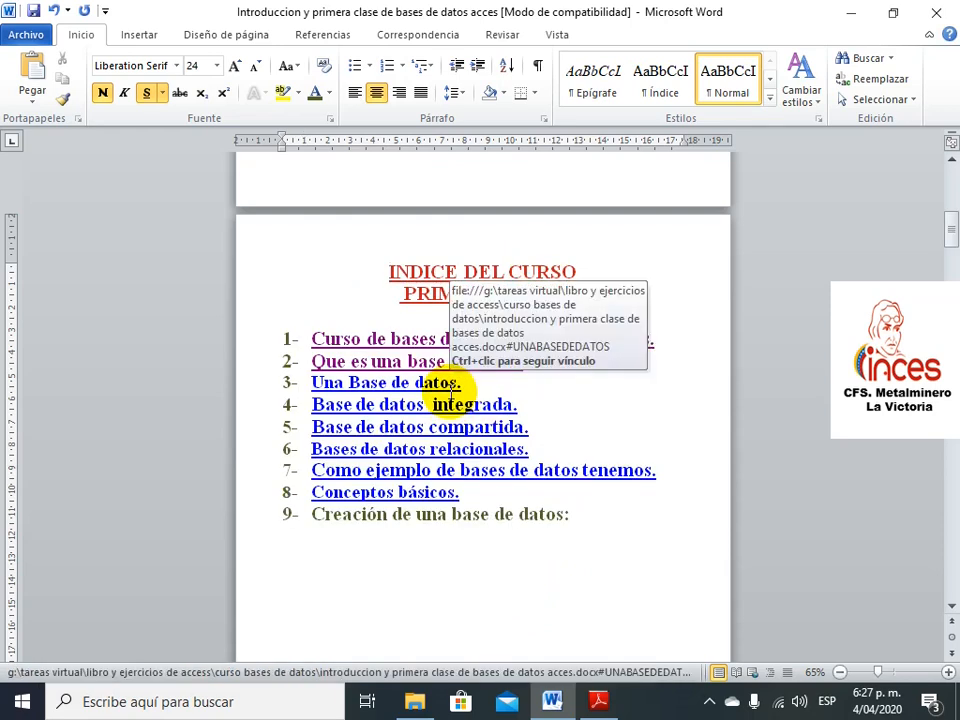
ctrl+click(440, 383)
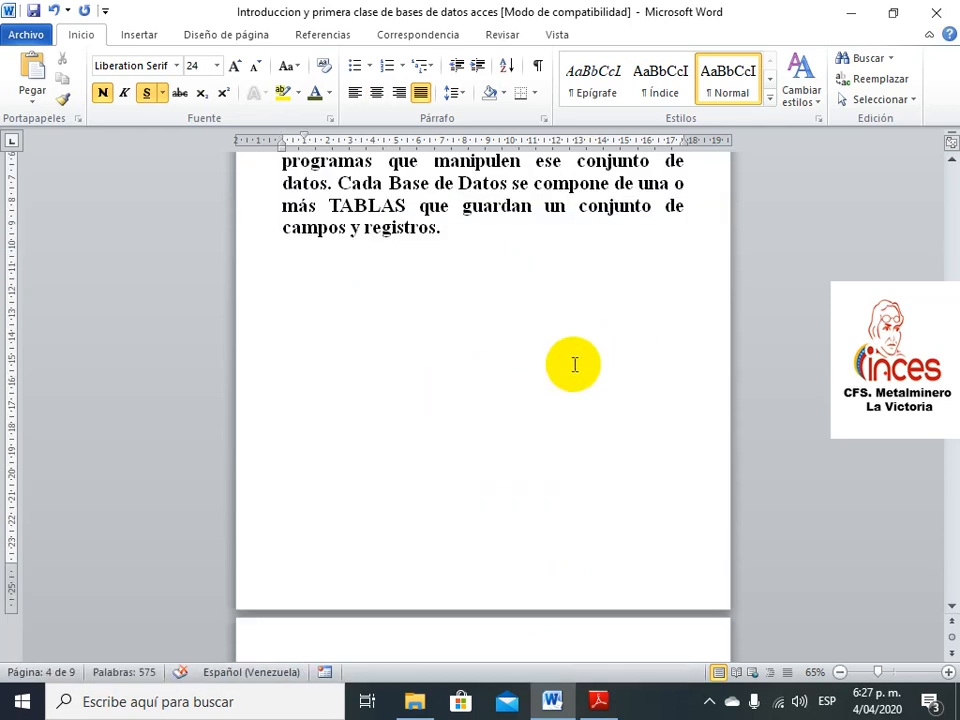
scroll(574, 364, up, 3)
scroll(565, 368, down, 8)
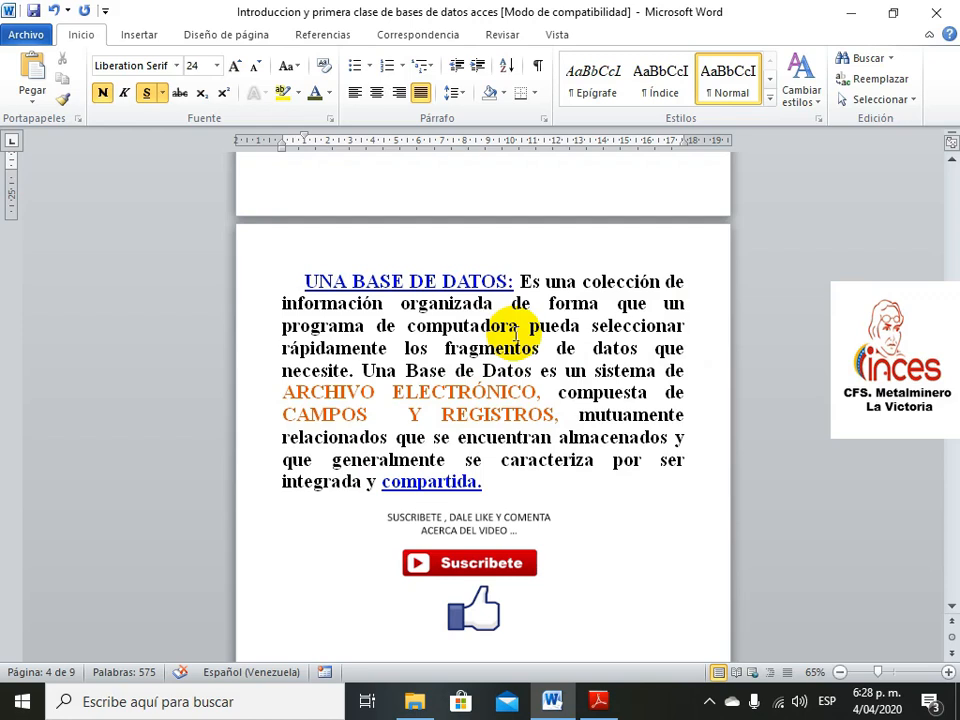
ctrl+click(461, 484)
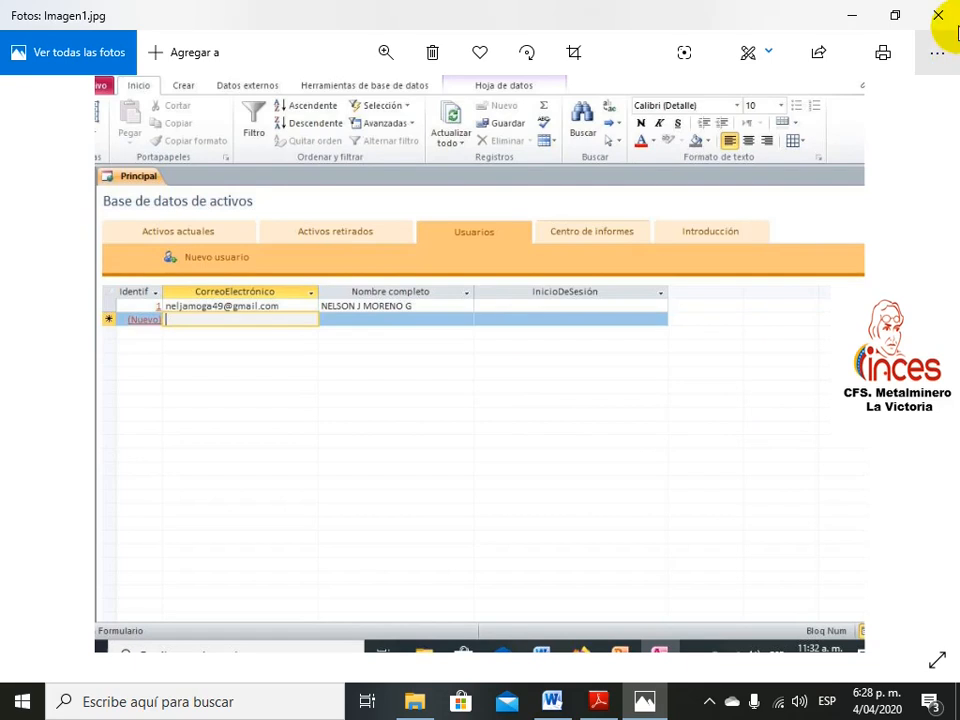
Close Imagen1.jpg in Photos to return to page 5 of the Word document
click(950, 15)
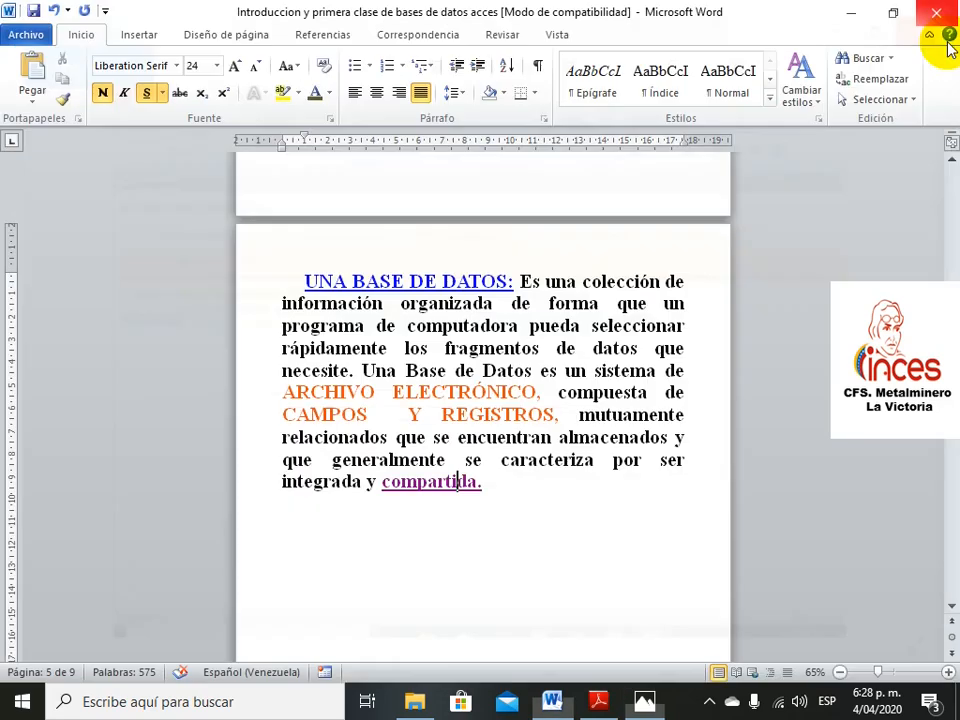
Follow the index's 'Base de datos integrada' link to the integrated and shared database page
ctrl+click(432, 281)
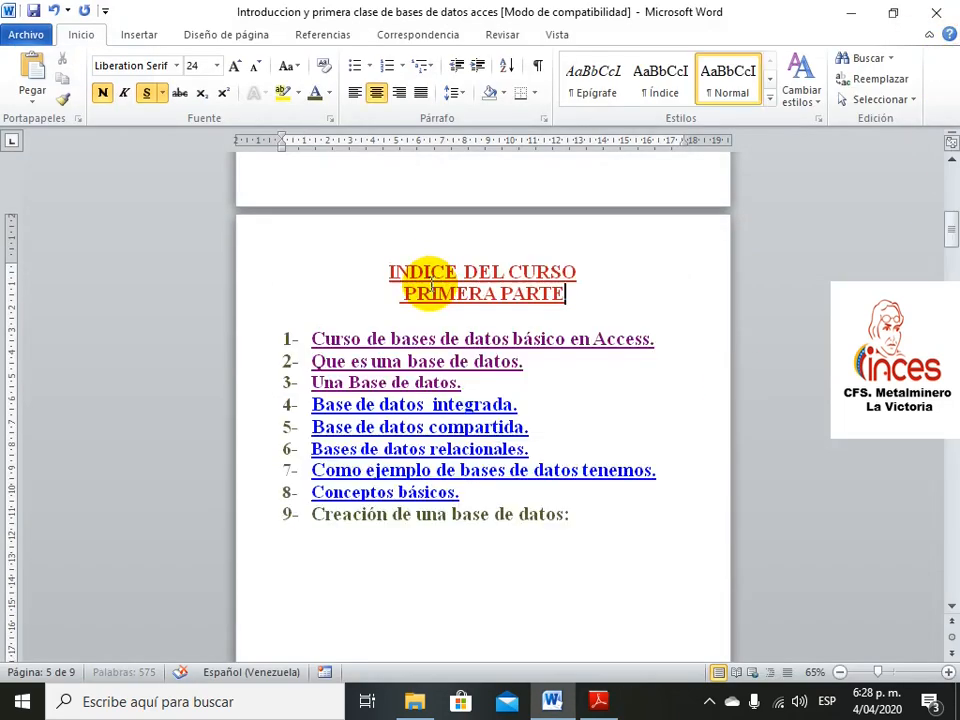
ctrl+click(448, 404)
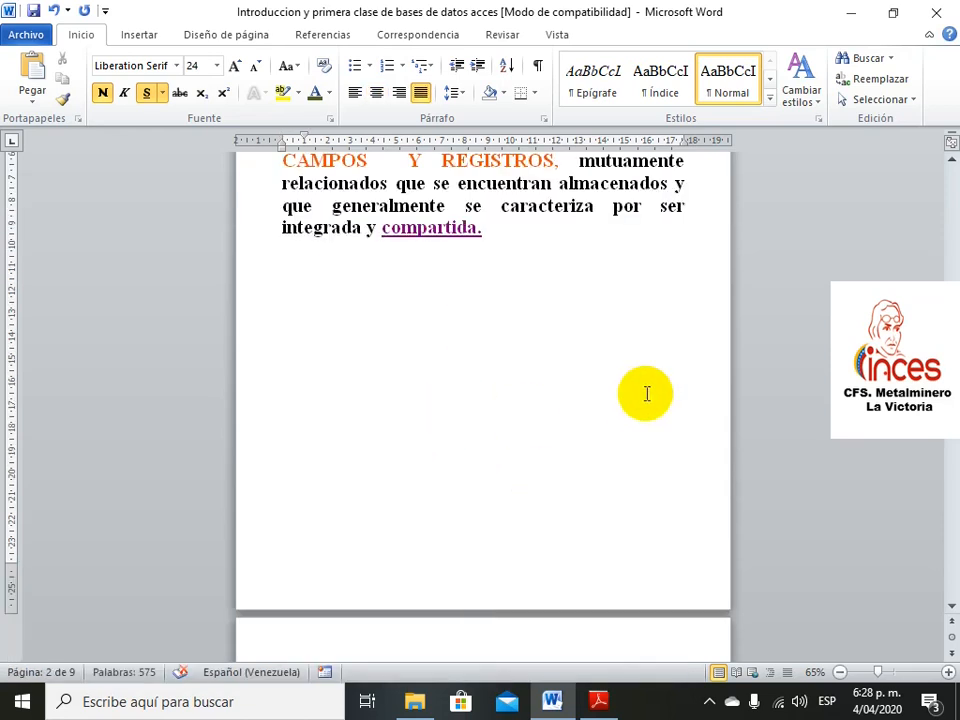
scroll(646, 393, down, 8)
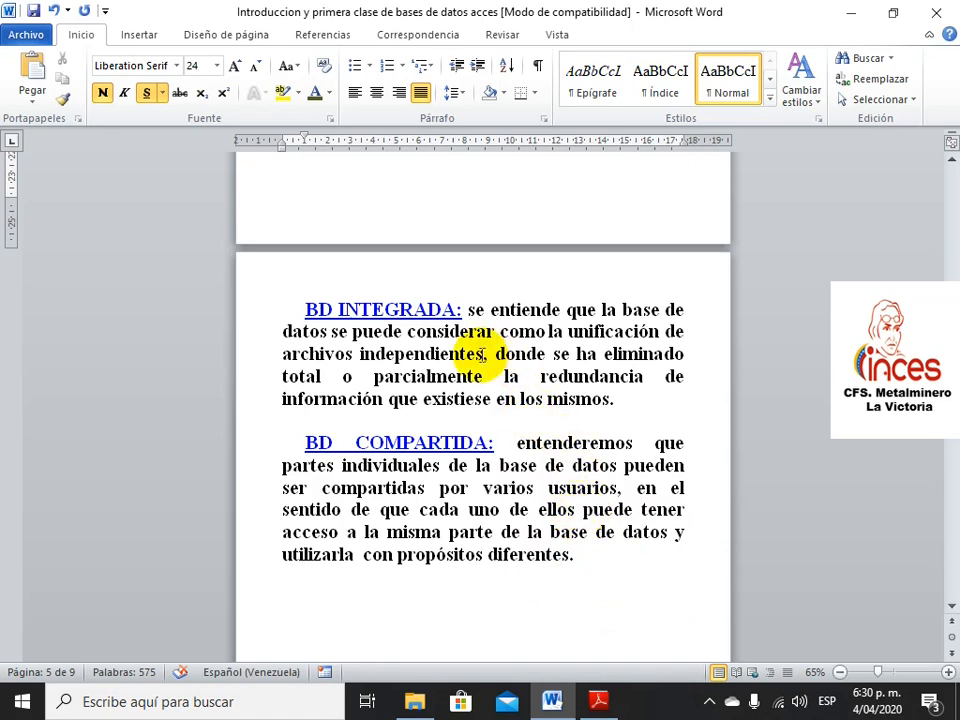
Read the 'Como ejemplo' database examples section, then jump via the index to Conceptos Básicos
ctrl+click(443, 441)
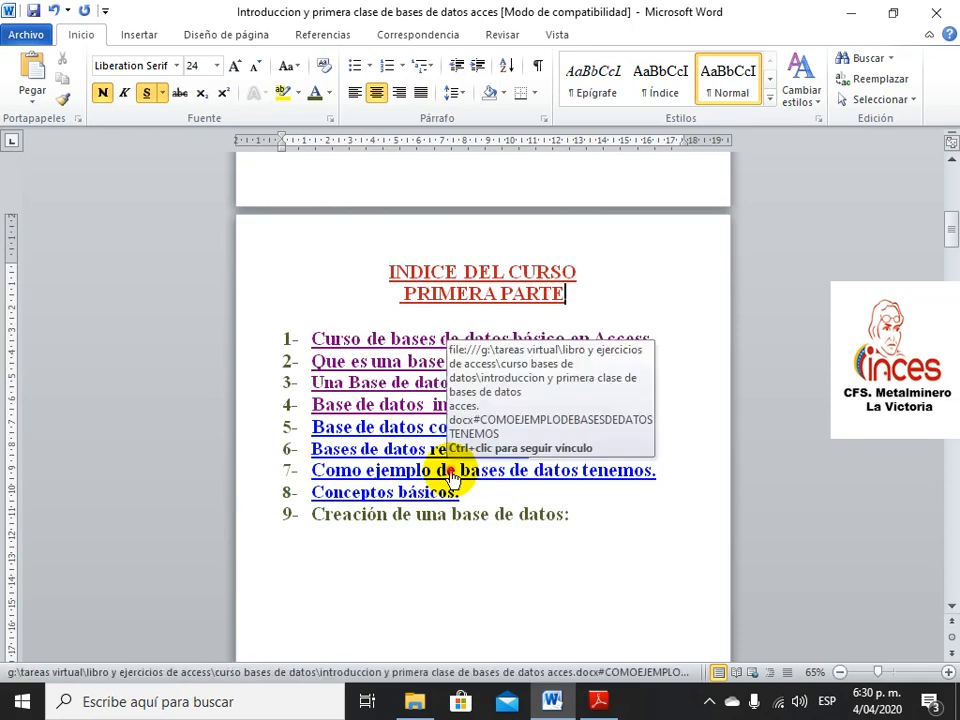
ctrl+click(450, 478)
scroll(621, 510, down, 2)
scroll(626, 510, down, 2)
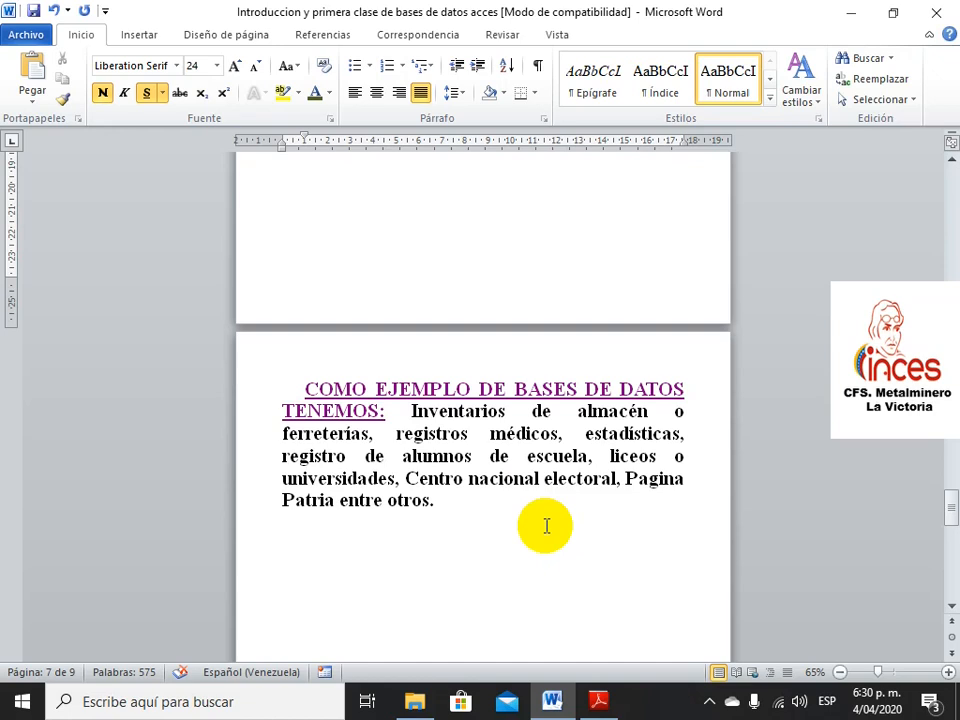
ctrl+click(540, 386)
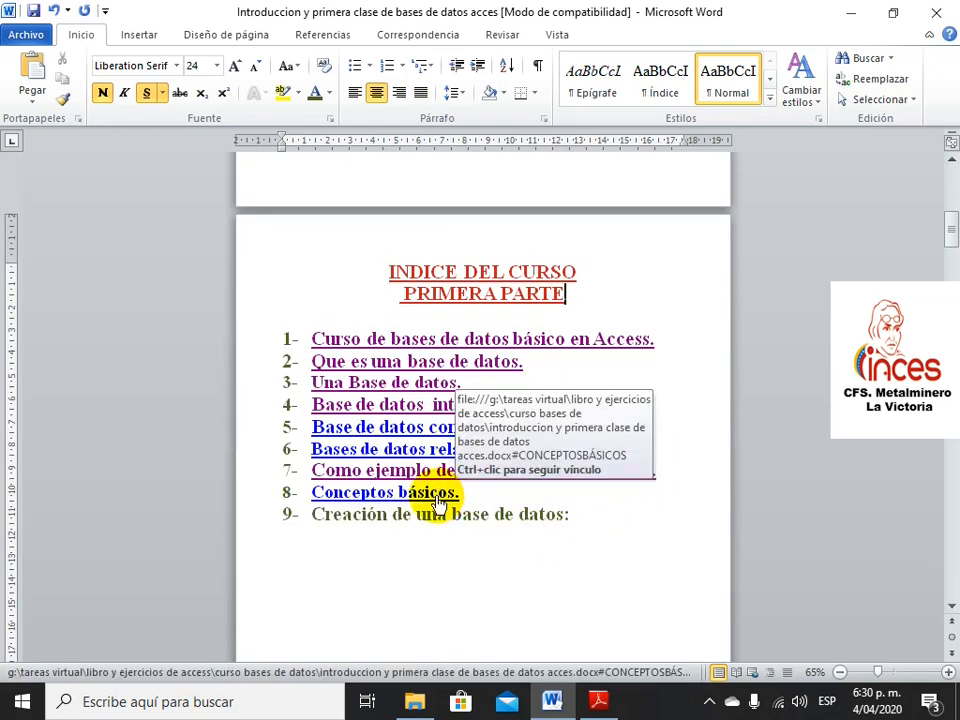
ctrl+click(438, 493)
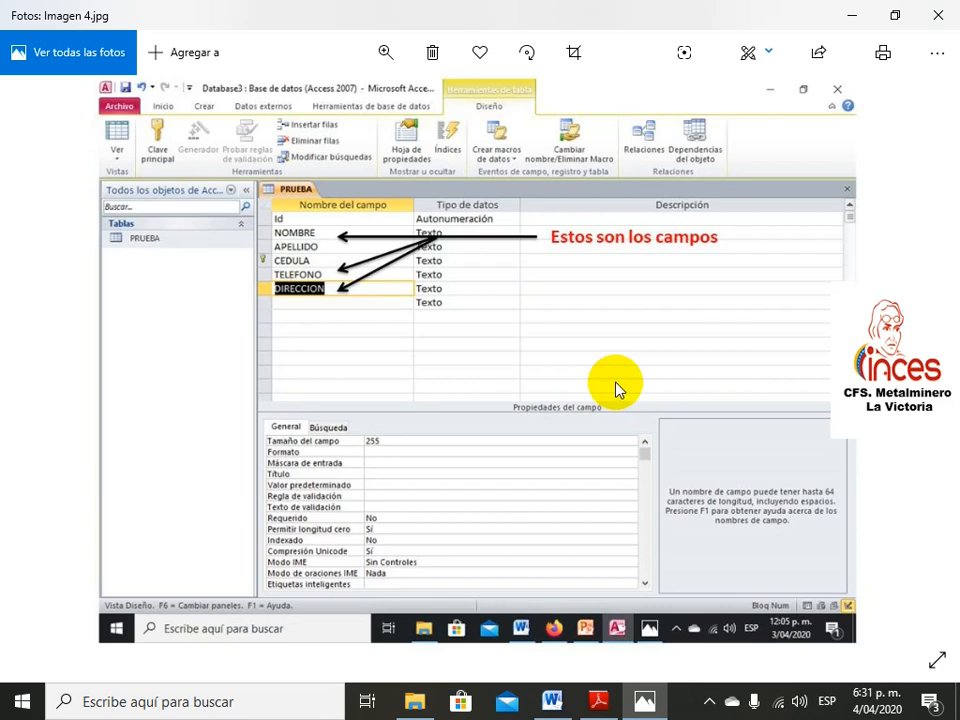
Close Imagen 4.jpg to return to the Conceptos Básicos page in Word
click(938, 15)
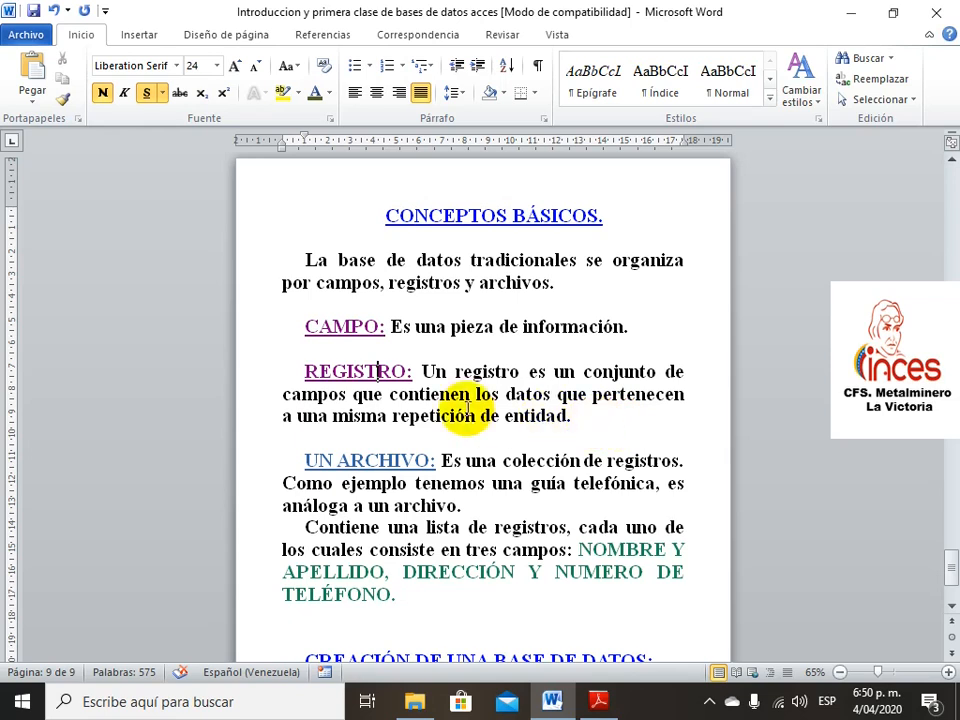
Open Imagen 5.jpg from the 'REGISTRO:' link, showing the PRUEBA table's three records
ctrl+click(376, 370)
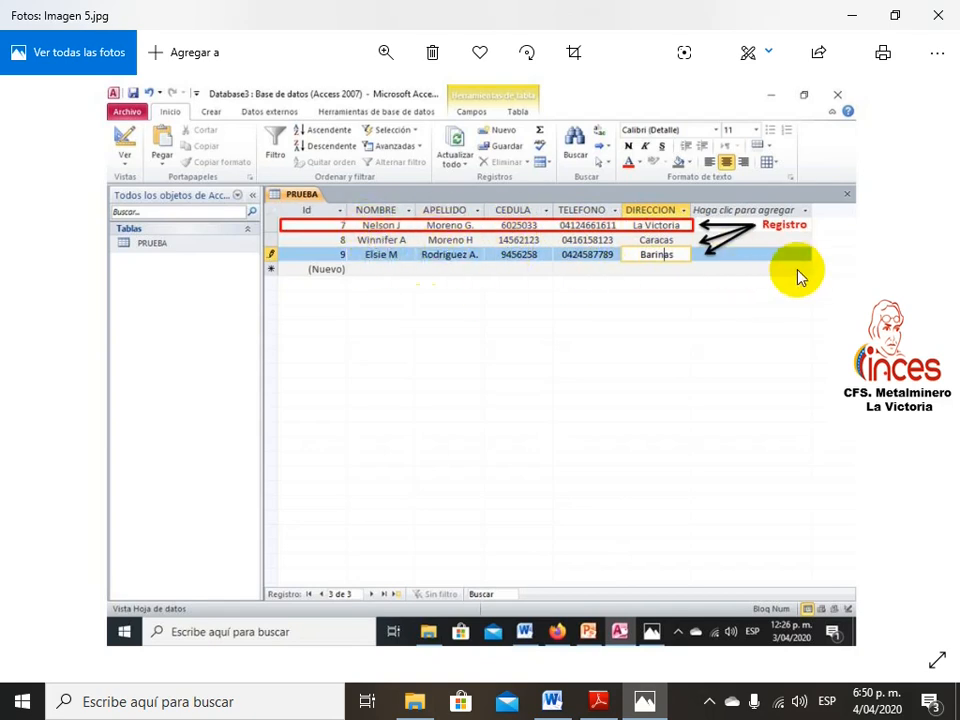
Close the Imagen 5.jpg picture in Photos
click(938, 15)
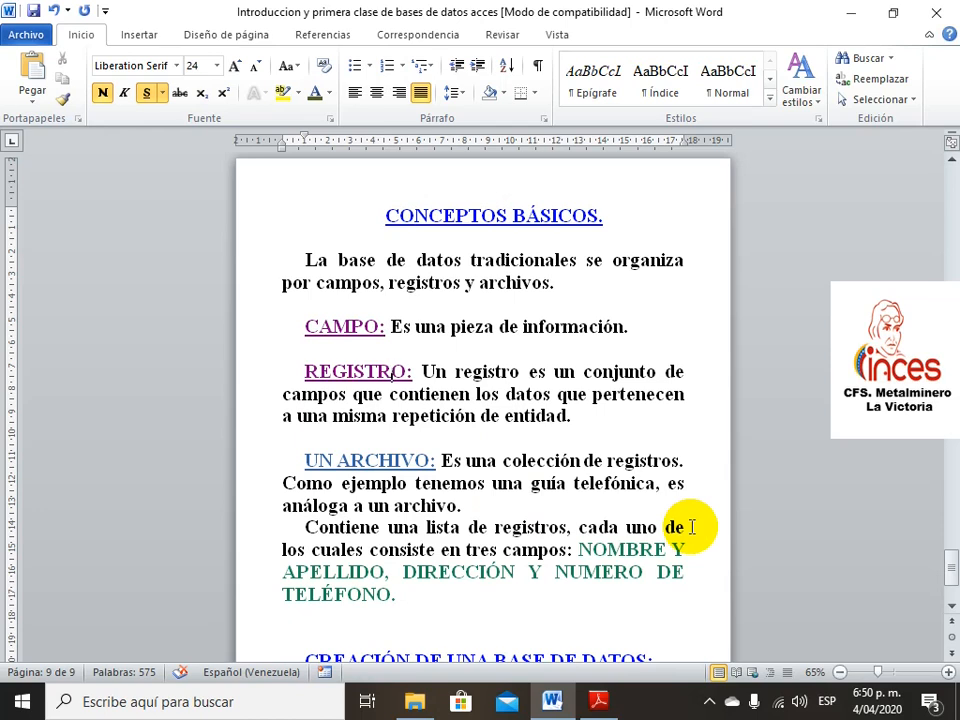
Follow the create-a-database link and accept the security warning for the Access 2010 shortcut
scroll(681, 390, down, 1)
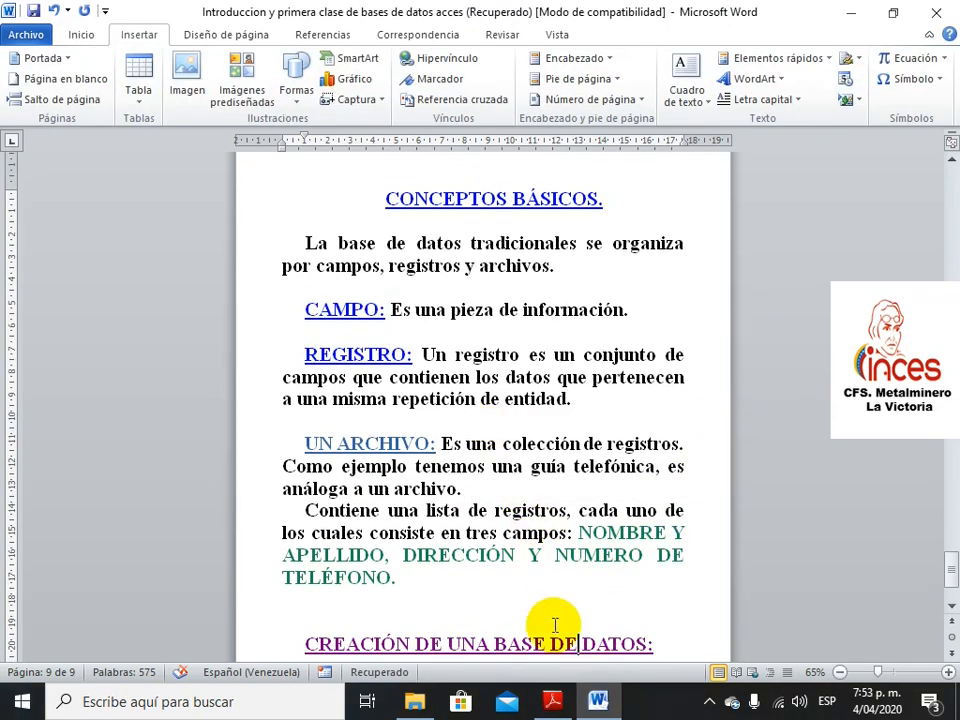
ctrl+click(532, 655)
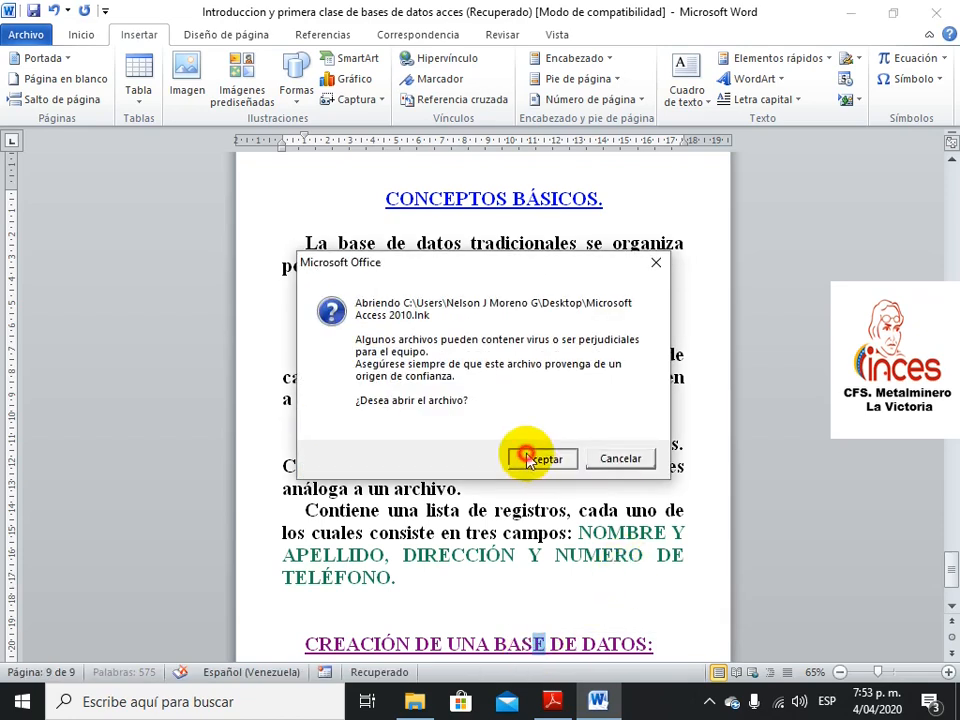
click(522, 461)
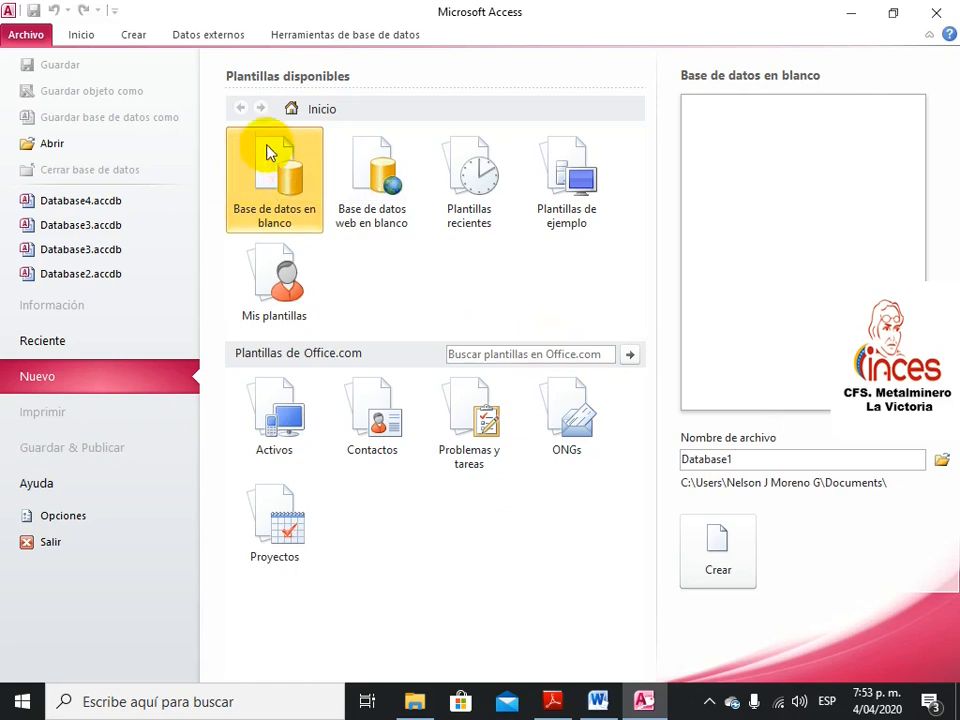
Create the blank database Database1.accdb, which opens the empty Tabla1 in Datasheet view
click(723, 563)
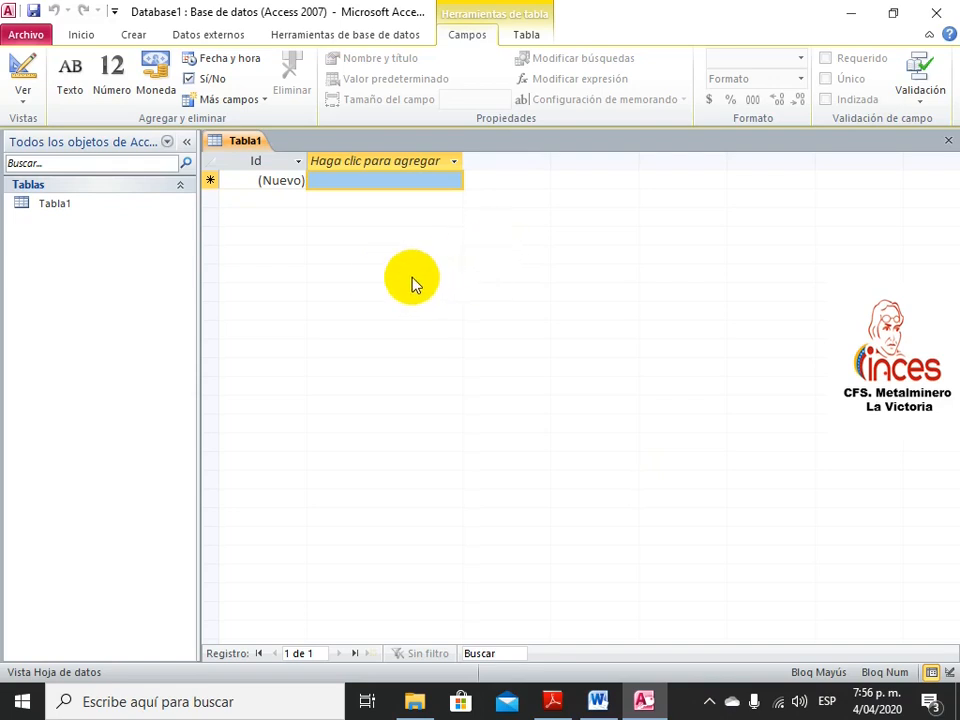
Save the new table as 'EJEMPLO CURSO ACCESS' and bring it up in Design view
click(25, 70)
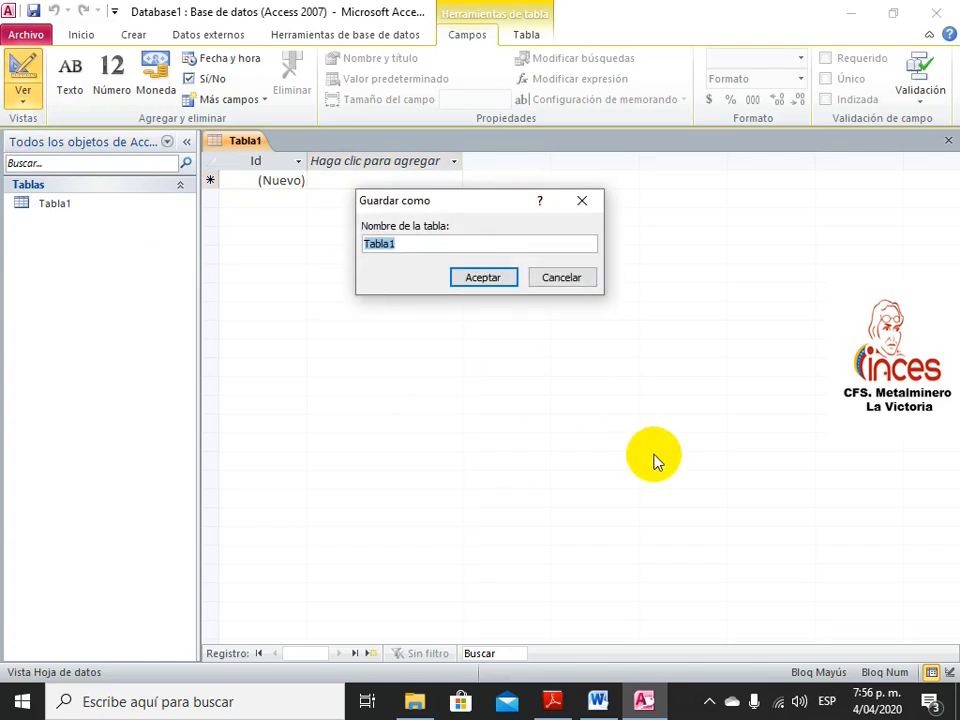
text(EJE)
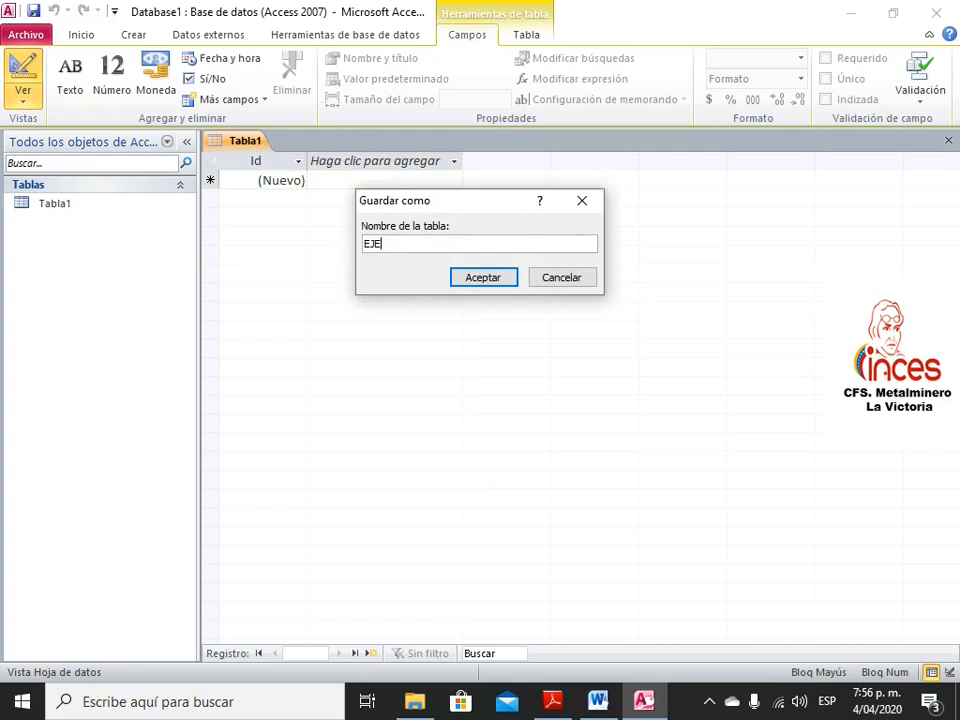
text(MI)
text(PLO CUR)
text(SO ACC)
text(ESS)
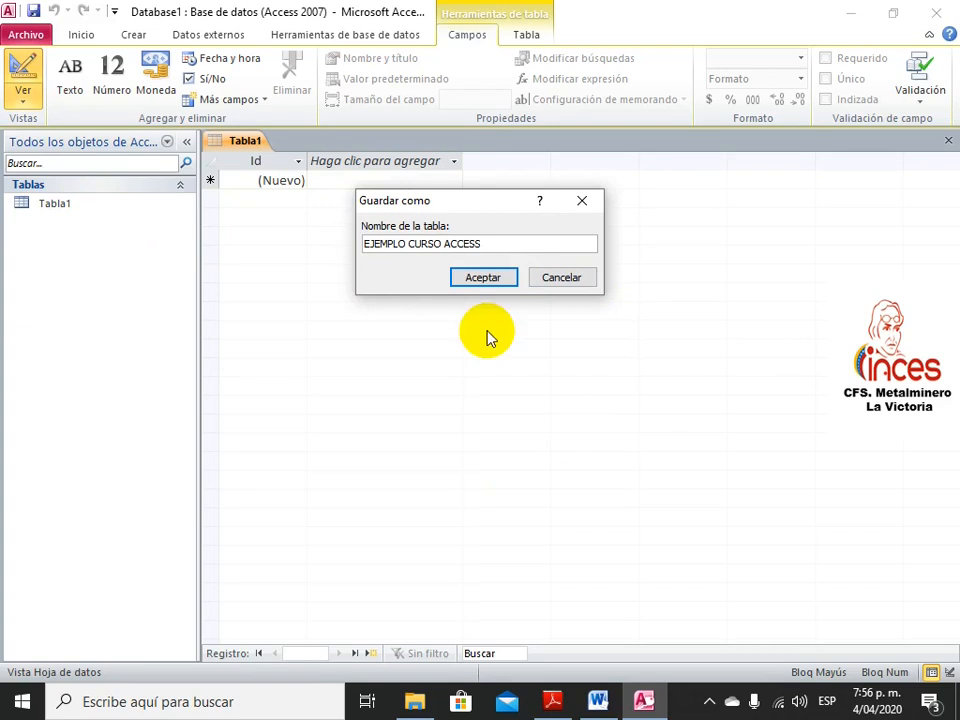
click(484, 280)
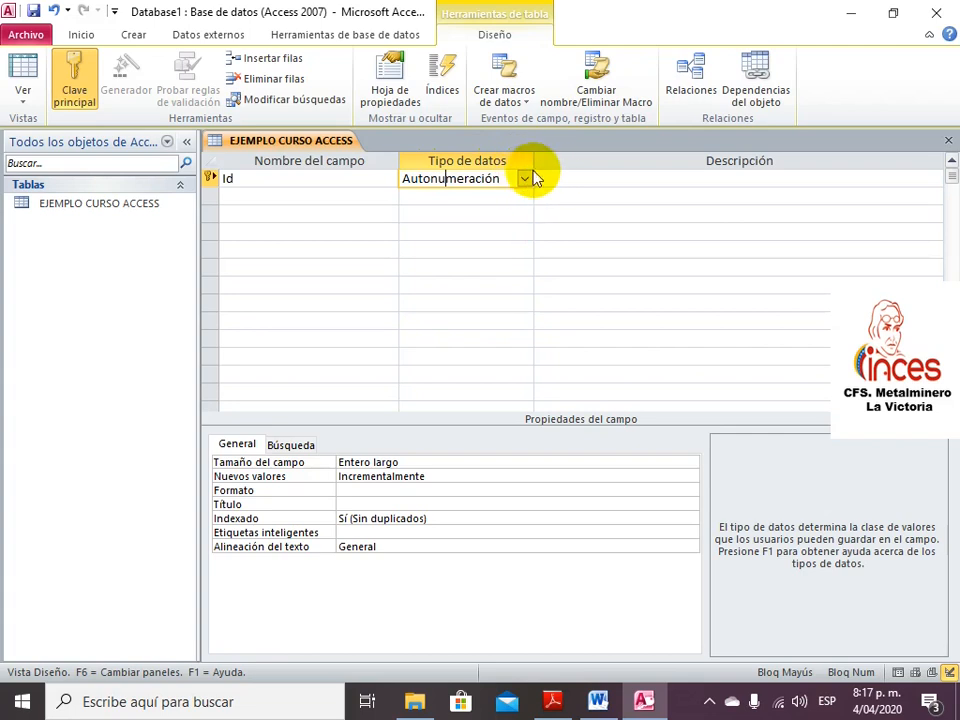
Show the list of data types for the Id field
click(525, 178)
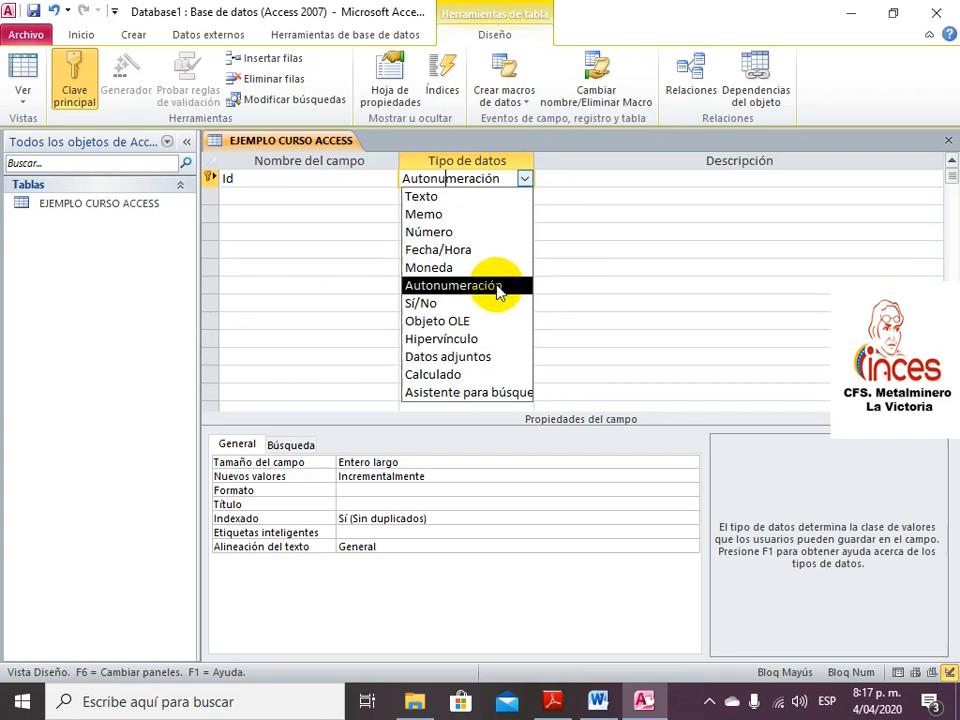
Try Número and Texto as the Id field's data type, then return it to Autonumeración
click(463, 232)
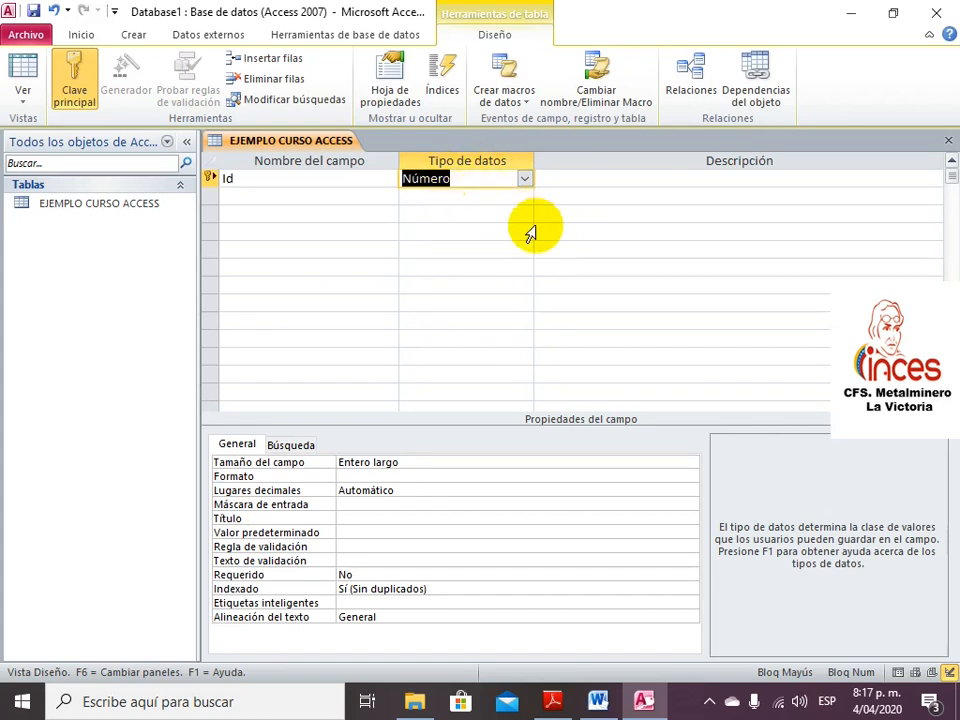
click(375, 178)
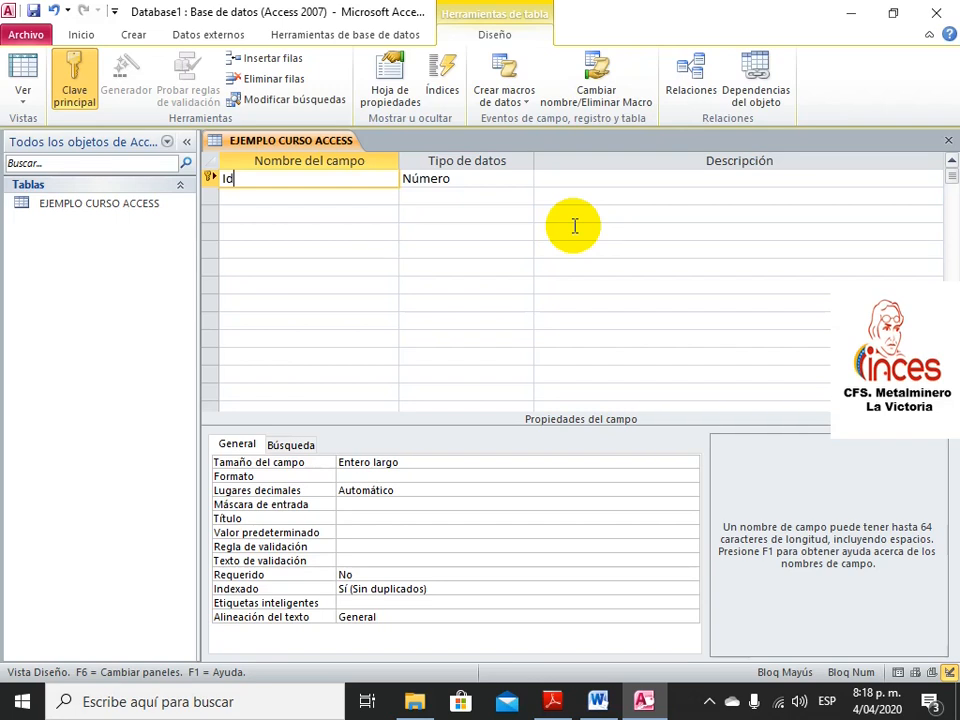
click(524, 179)
click(493, 199)
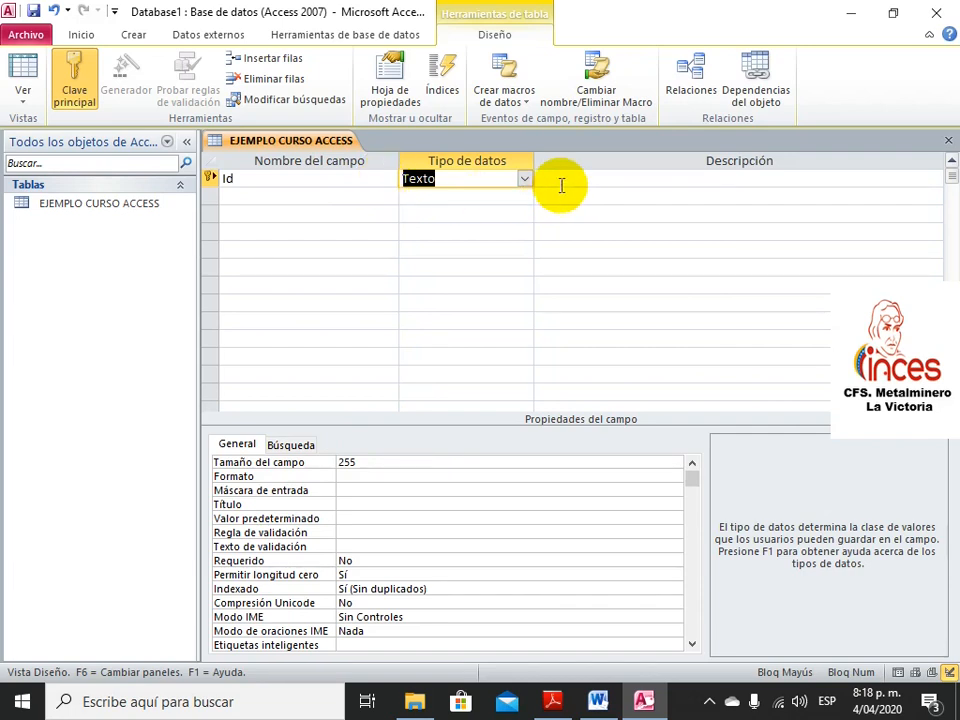
click(377, 178)
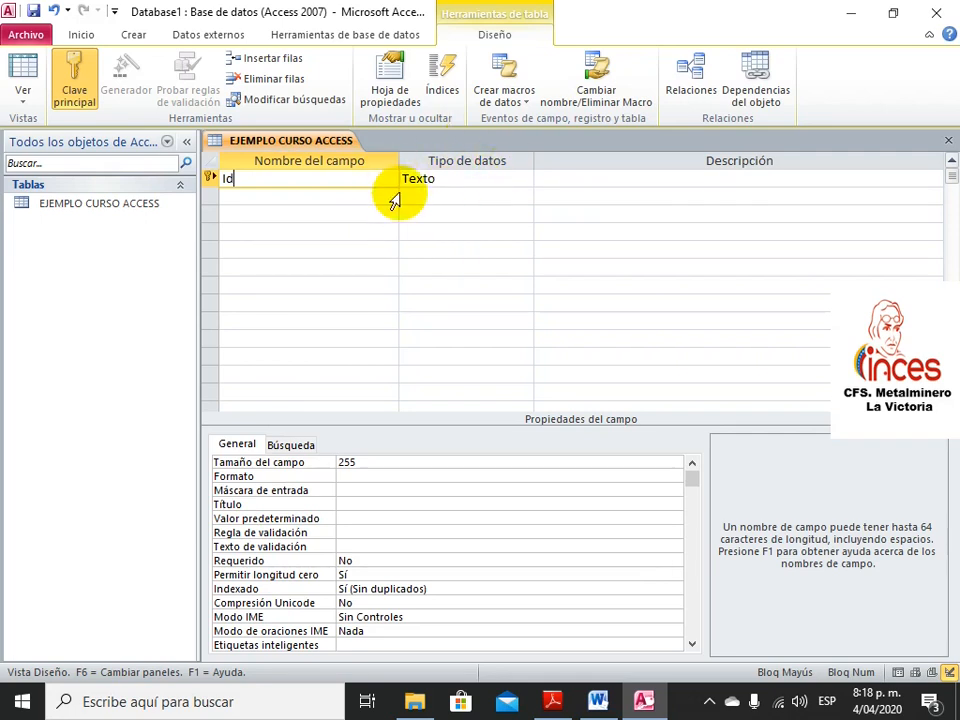
click(522, 180)
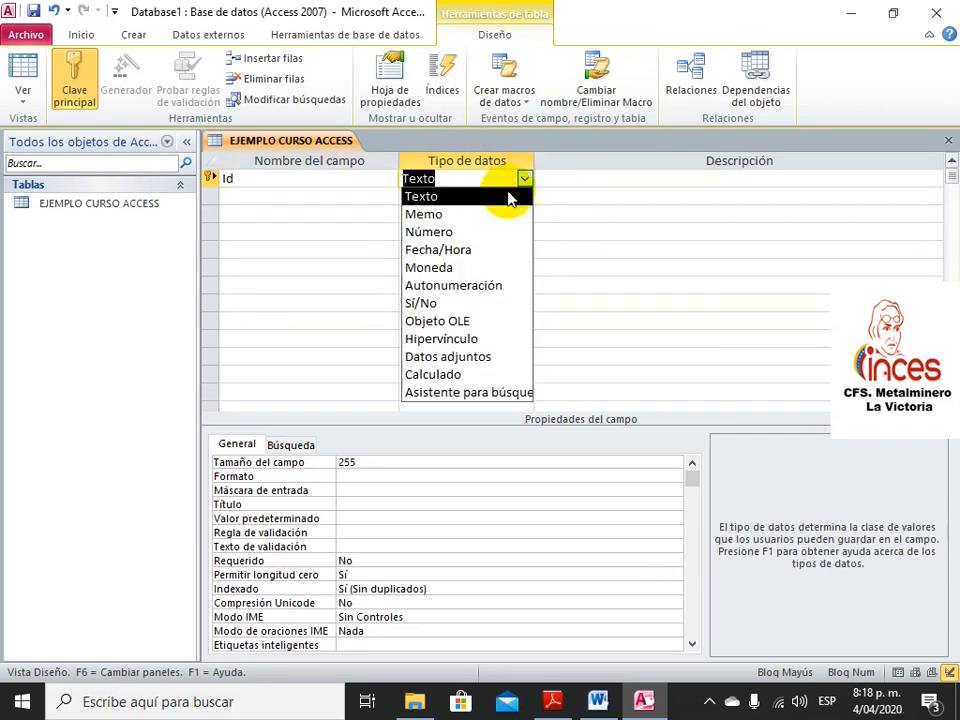
click(487, 287)
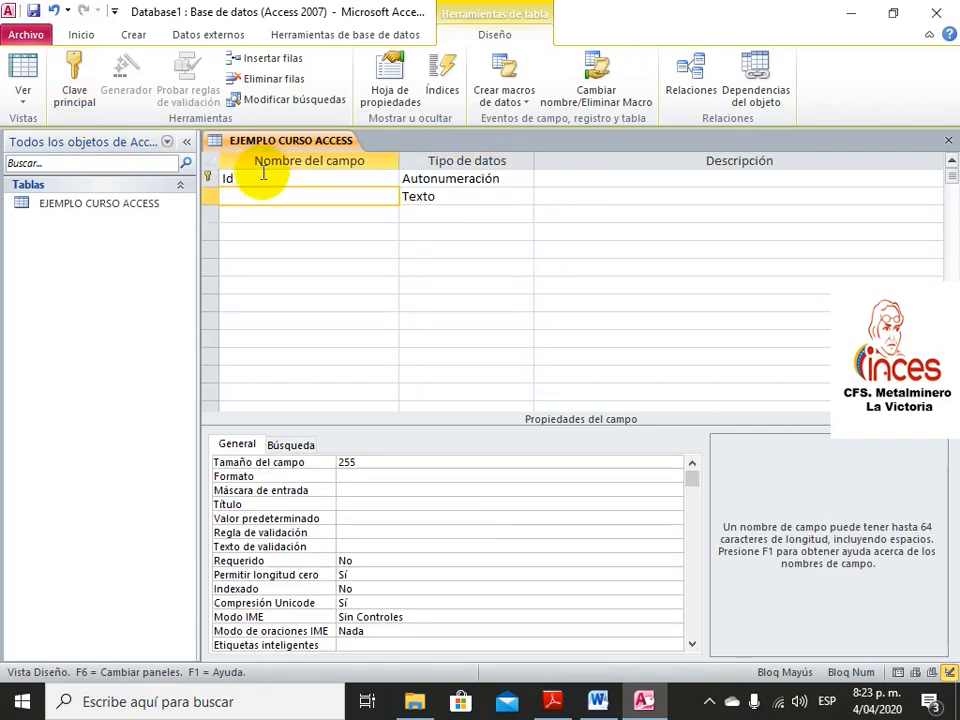
Add a NOMBRES Texto field with field size 30 and Requerido set to Sí
click(290, 193)
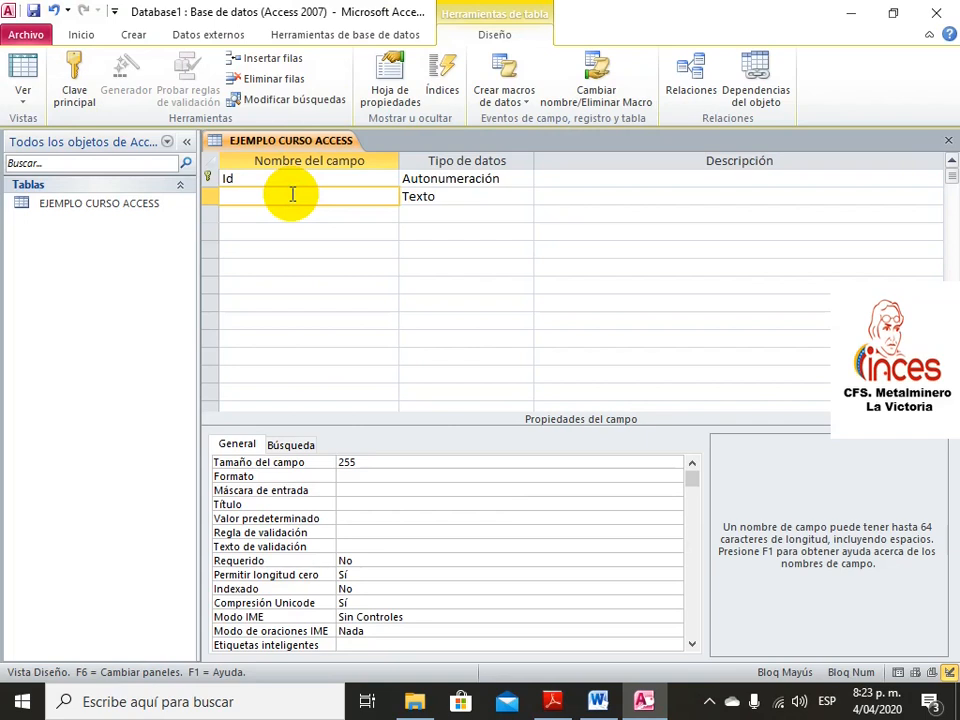
text(NOMBRES)
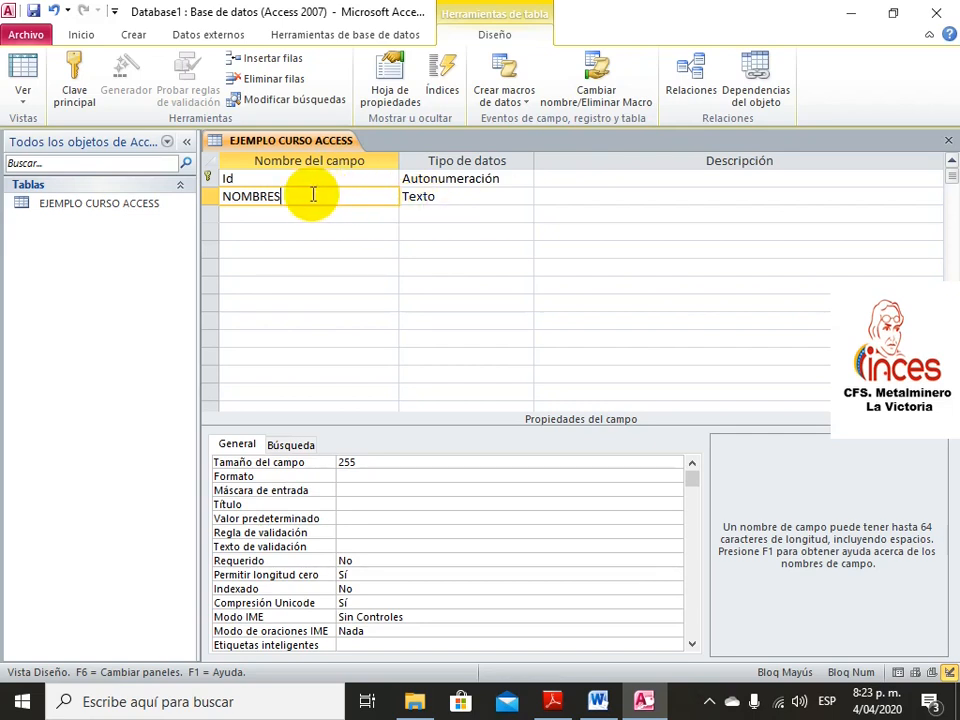
click(440, 197)
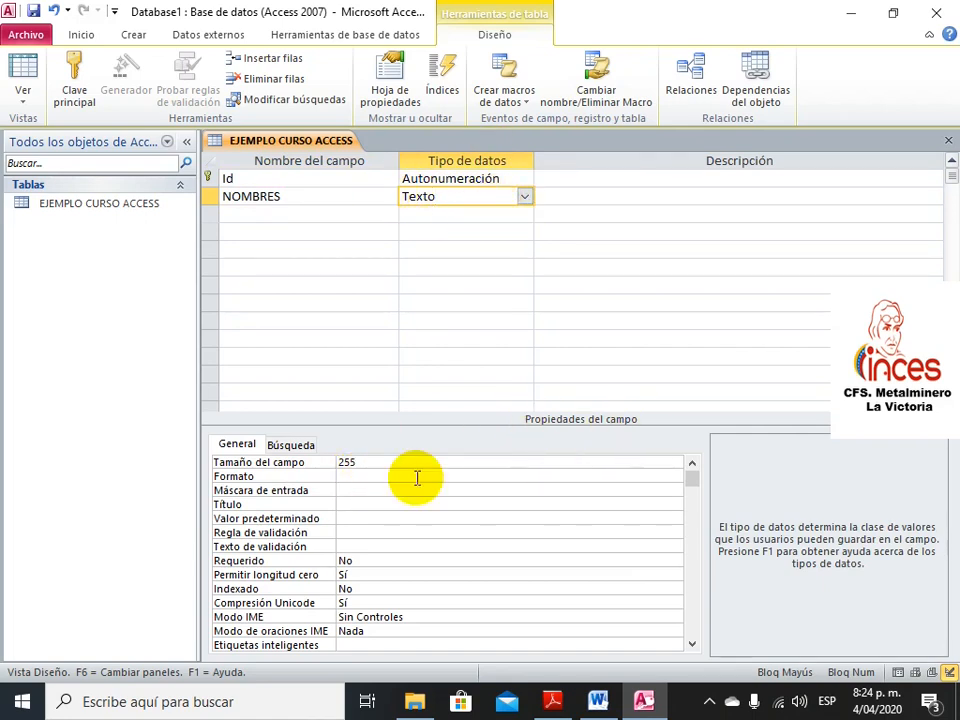
click(357, 461)
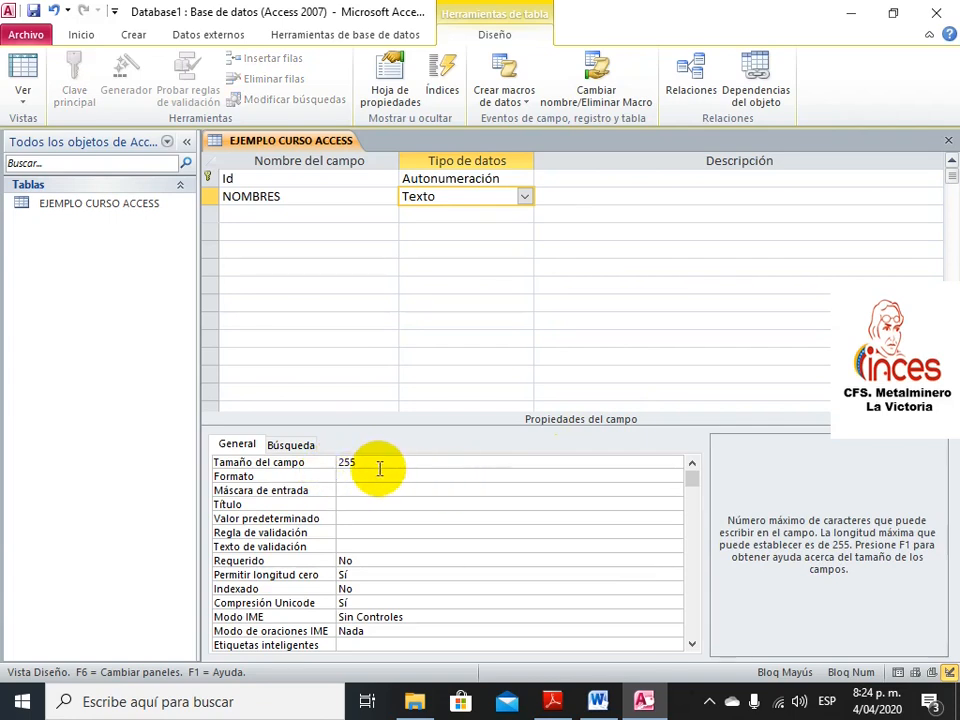
key(BackSpace)
key(BackSpace)
key(BackSpace)
text(30)
click(361, 558)
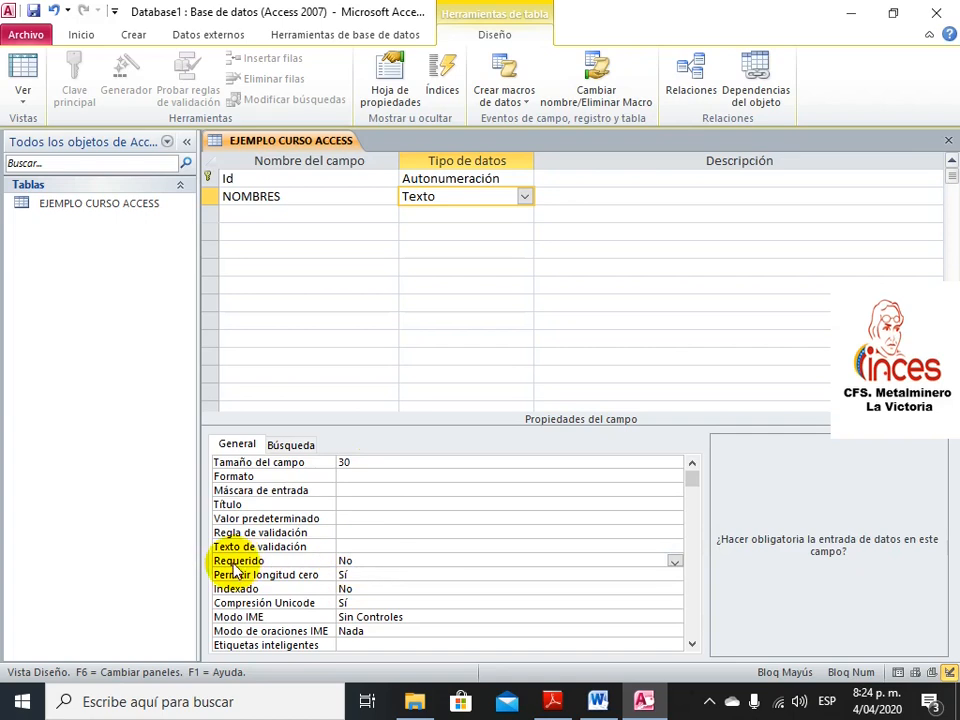
double_click(347, 560)
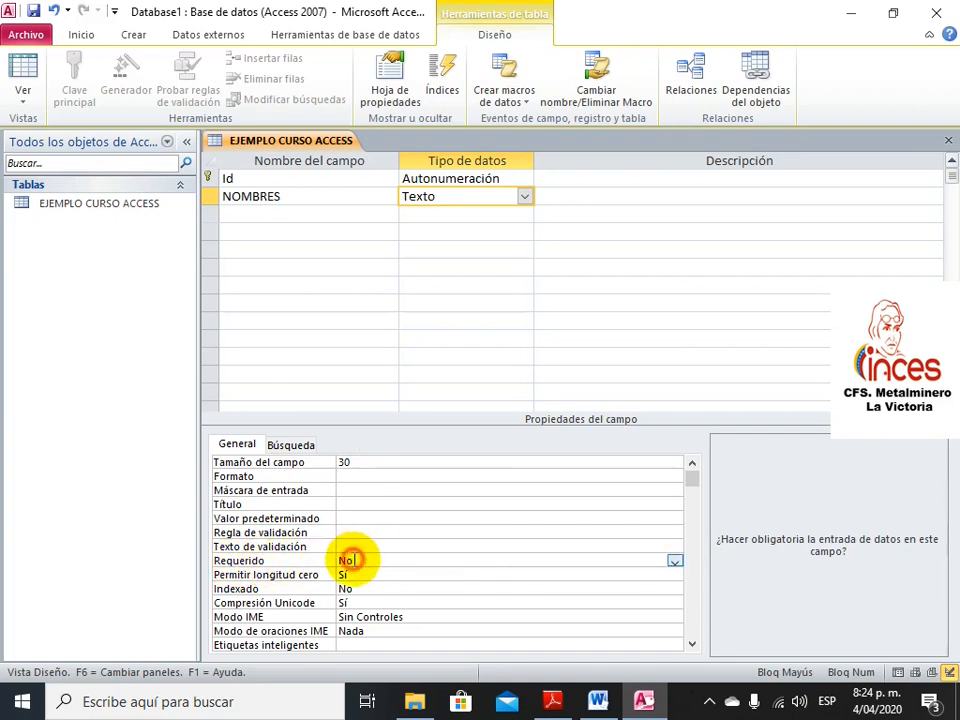
click(674, 561)
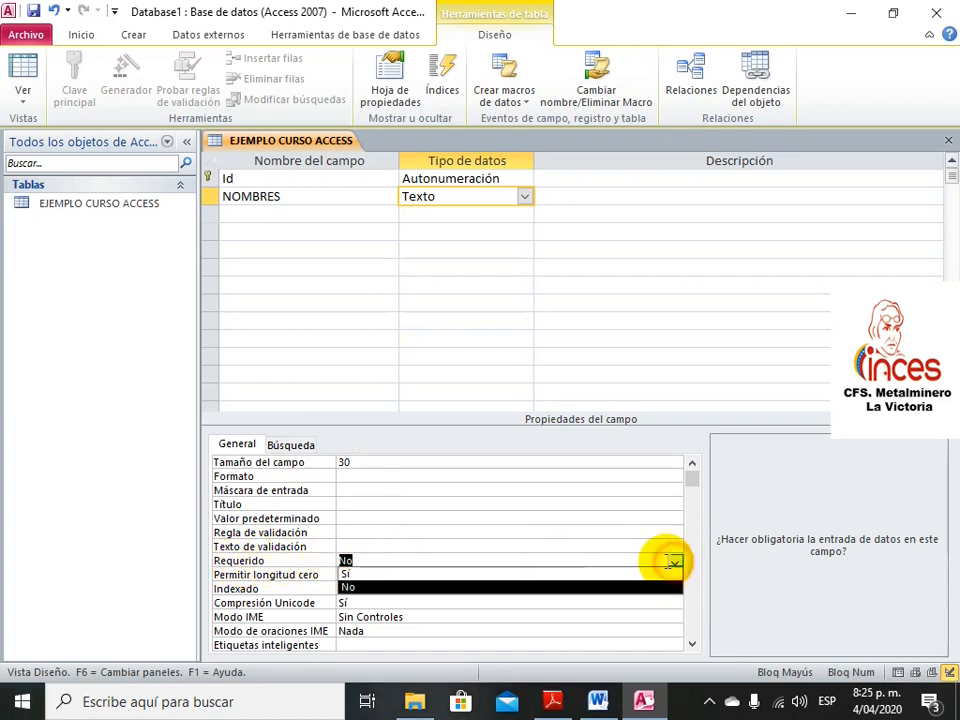
click(558, 574)
click(429, 560)
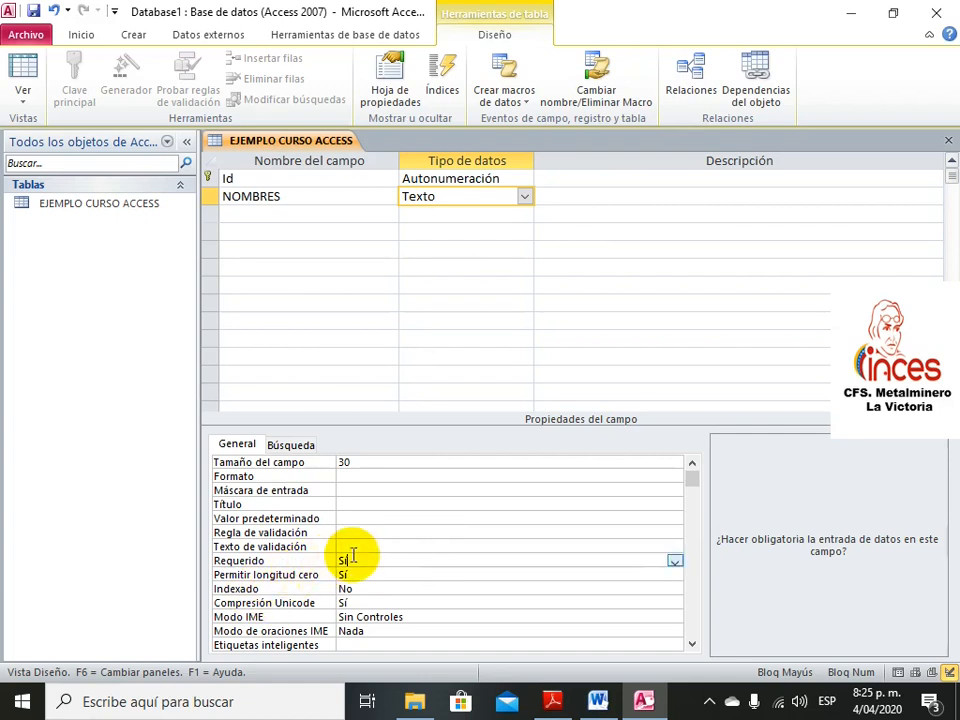
Add an APELLIDOS Texto field with field size 30 and Requerido set to Sí
click(383, 216)
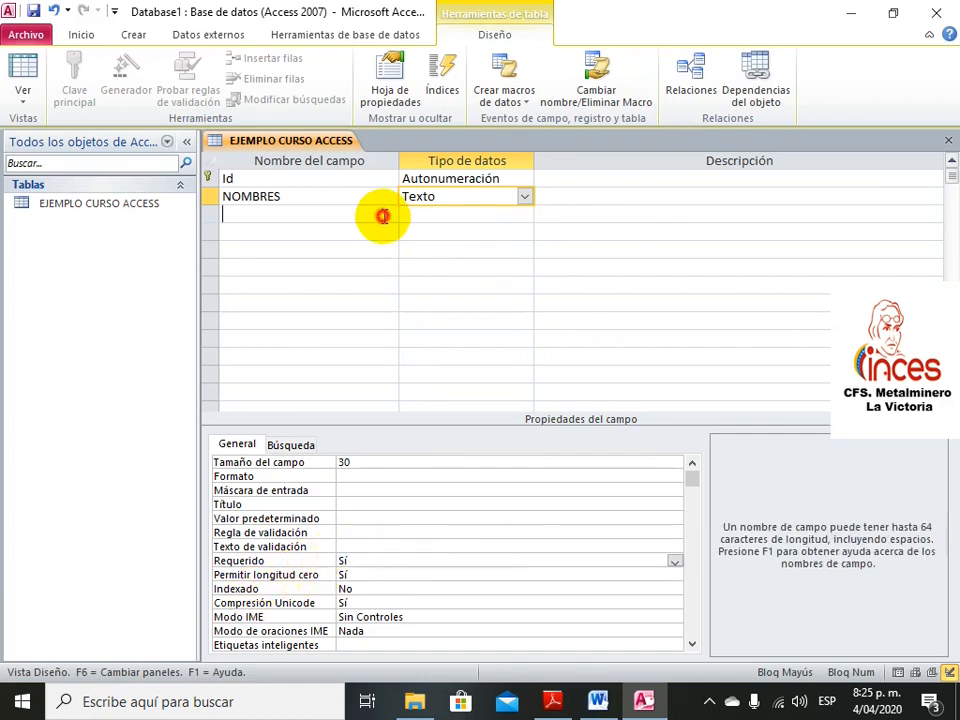
text(A)
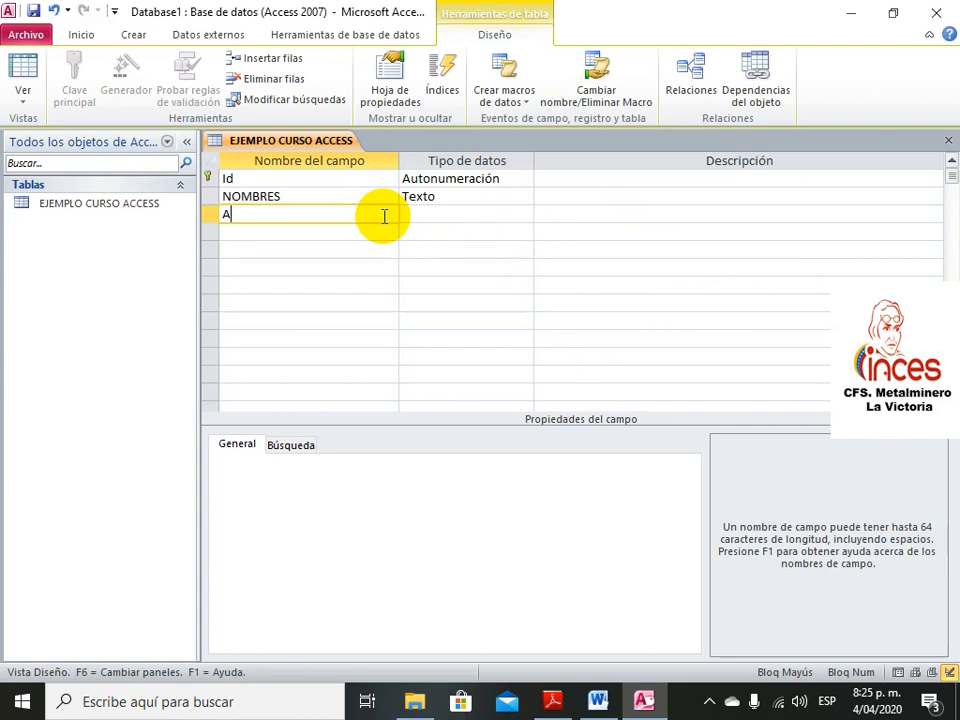
text(PELLIDOS)
click(455, 215)
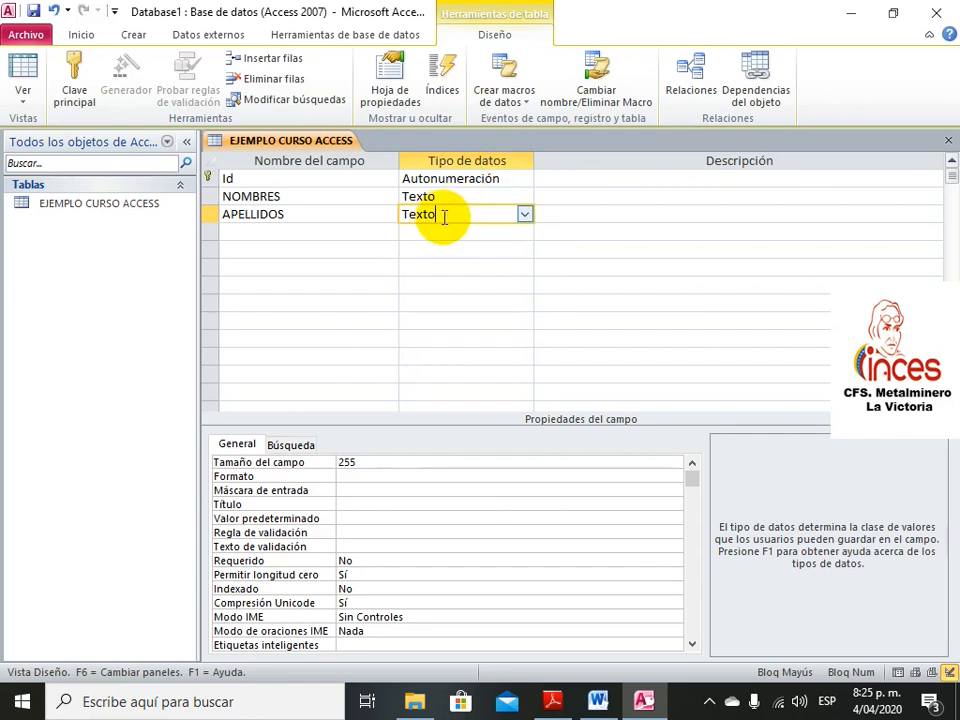
click(350, 462)
double_click(350, 462)
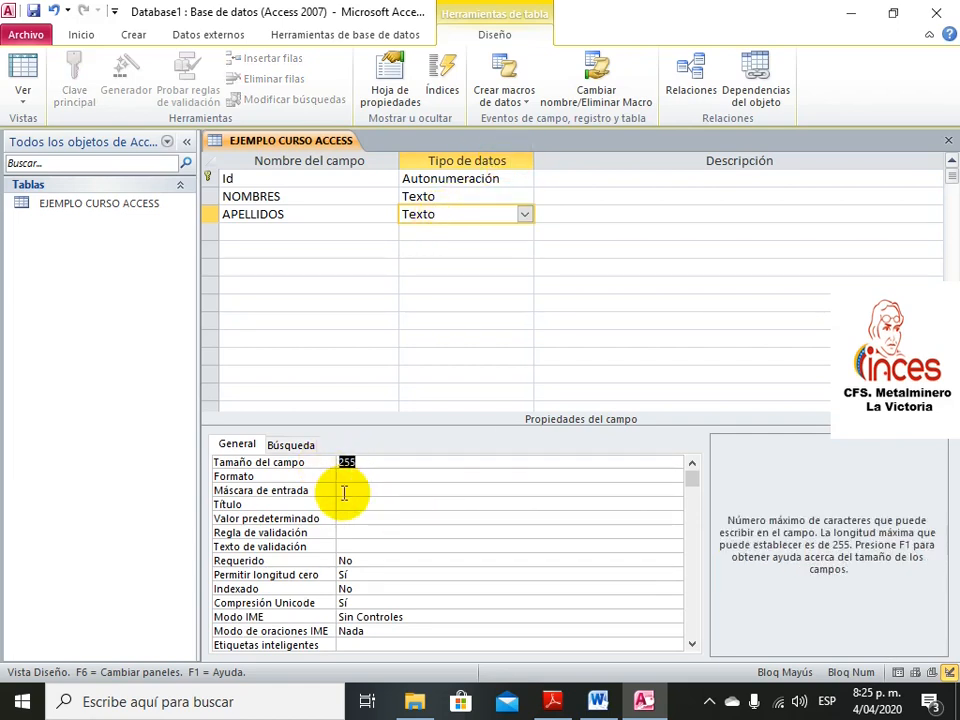
text(30)
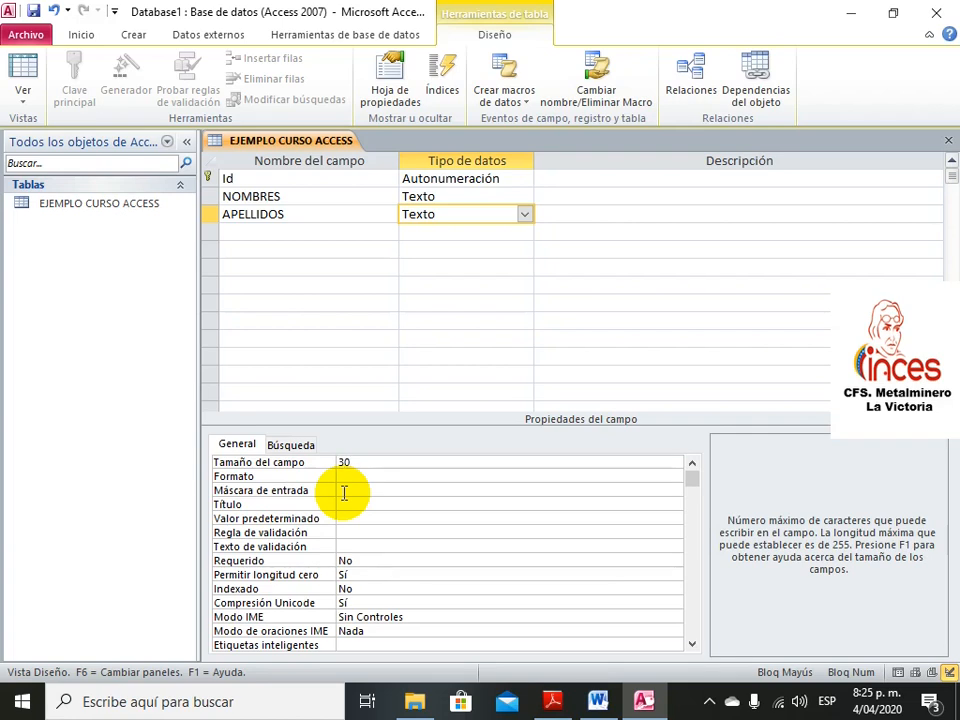
click(369, 562)
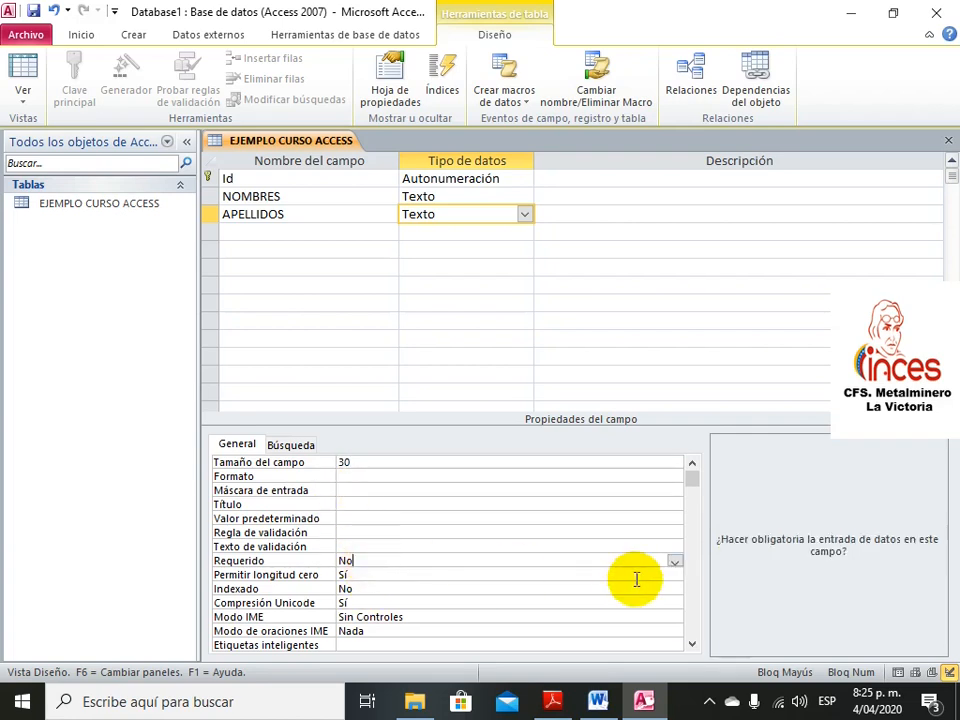
click(673, 562)
click(601, 577)
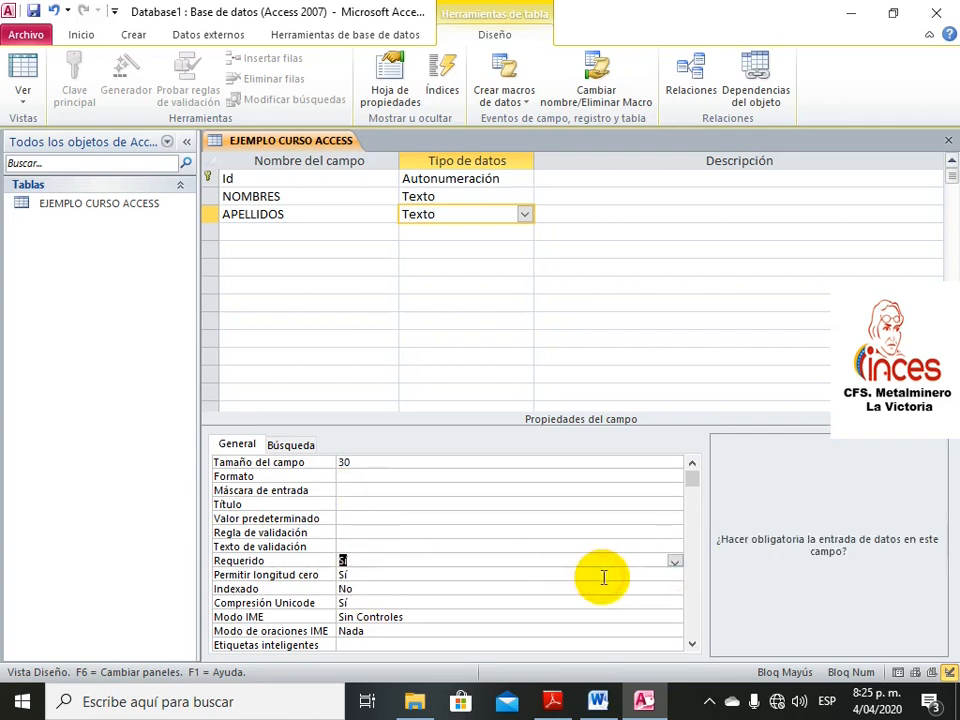
click(560, 562)
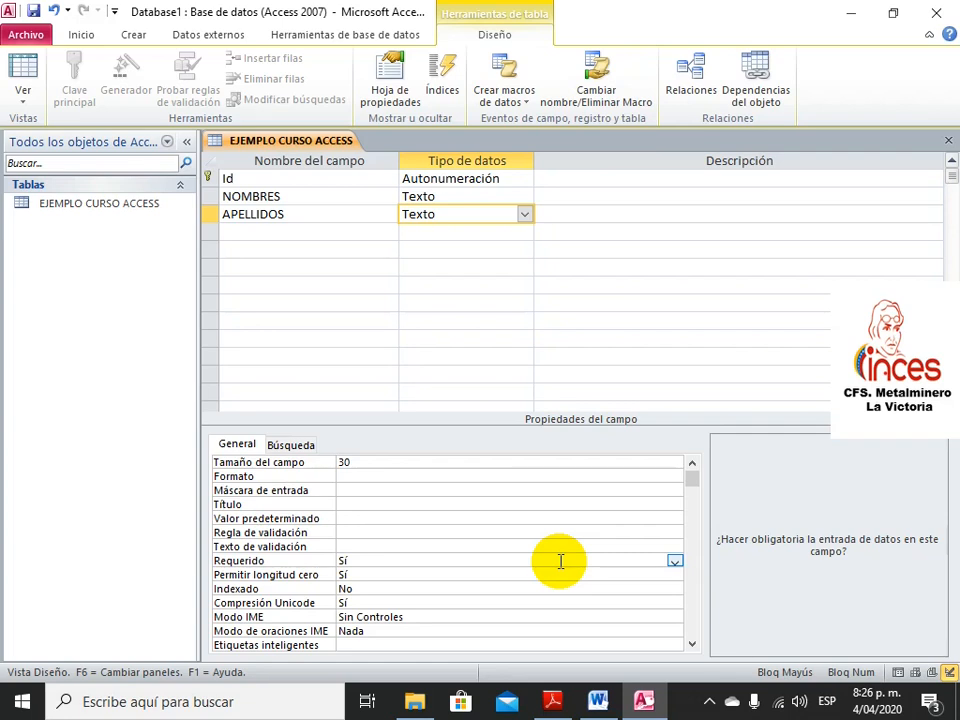
Add a required CEDULA Texto field of size 30, then name the next field TELEFONO
click(322, 232)
text(CEDULA)
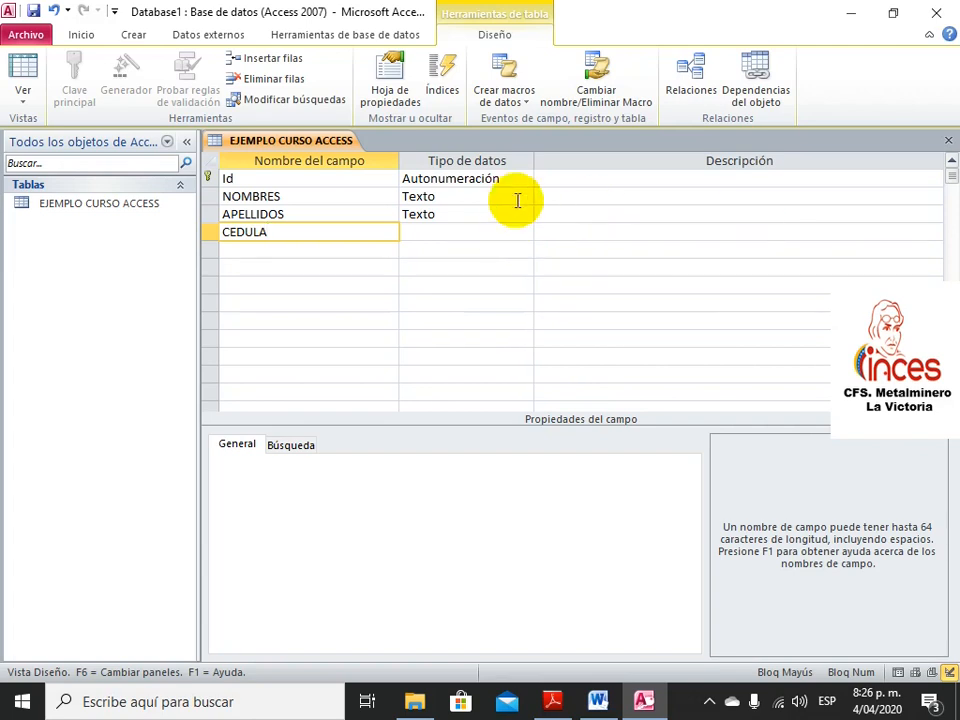
click(519, 231)
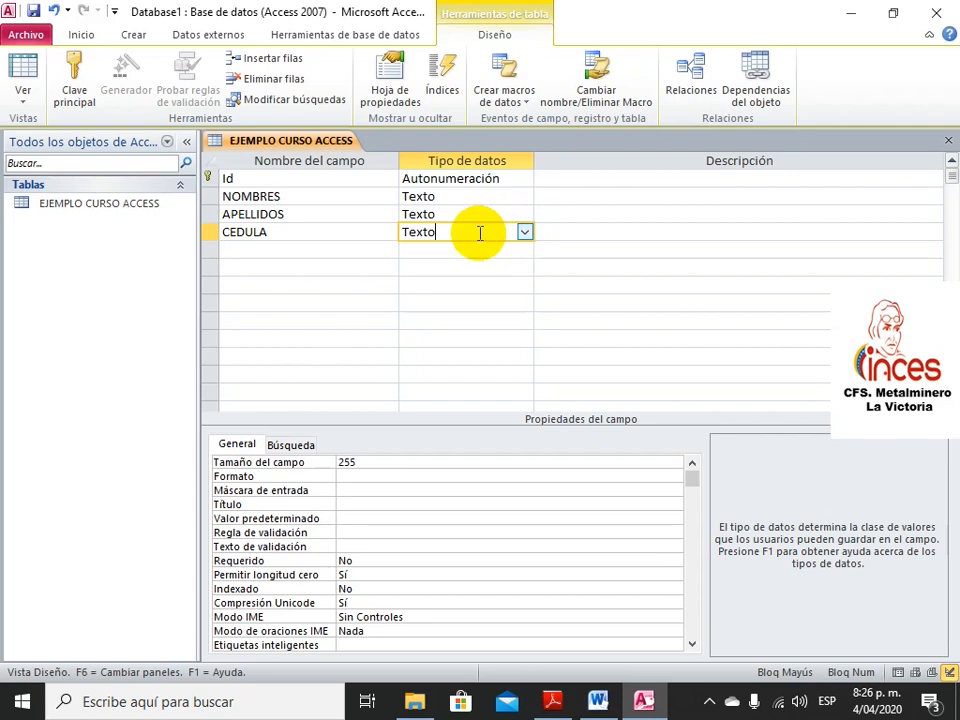
click(369, 458)
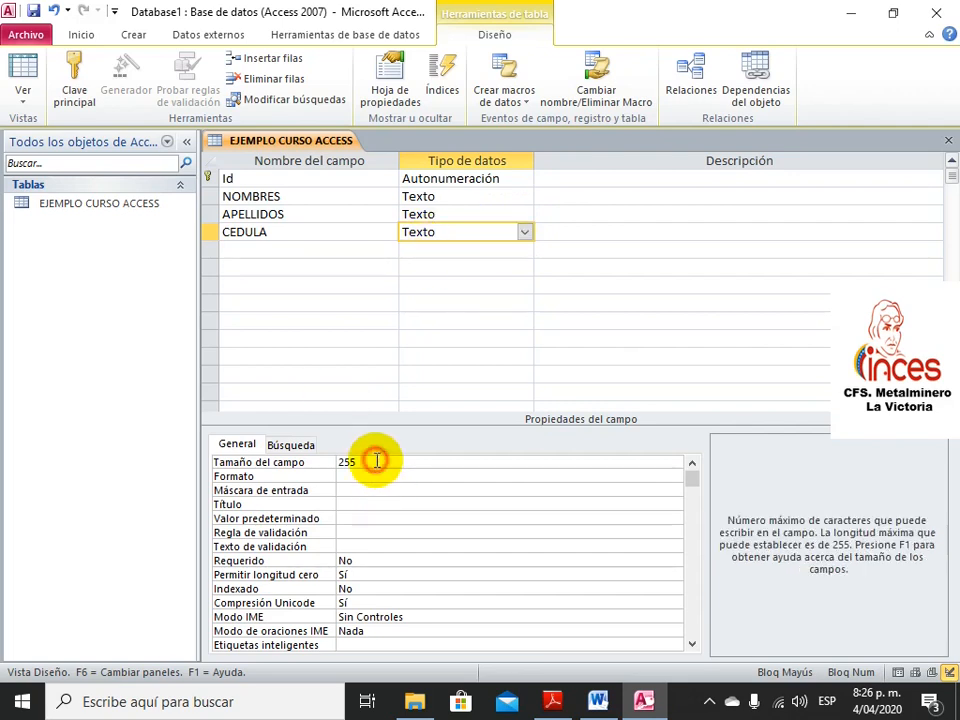
click(332, 458)
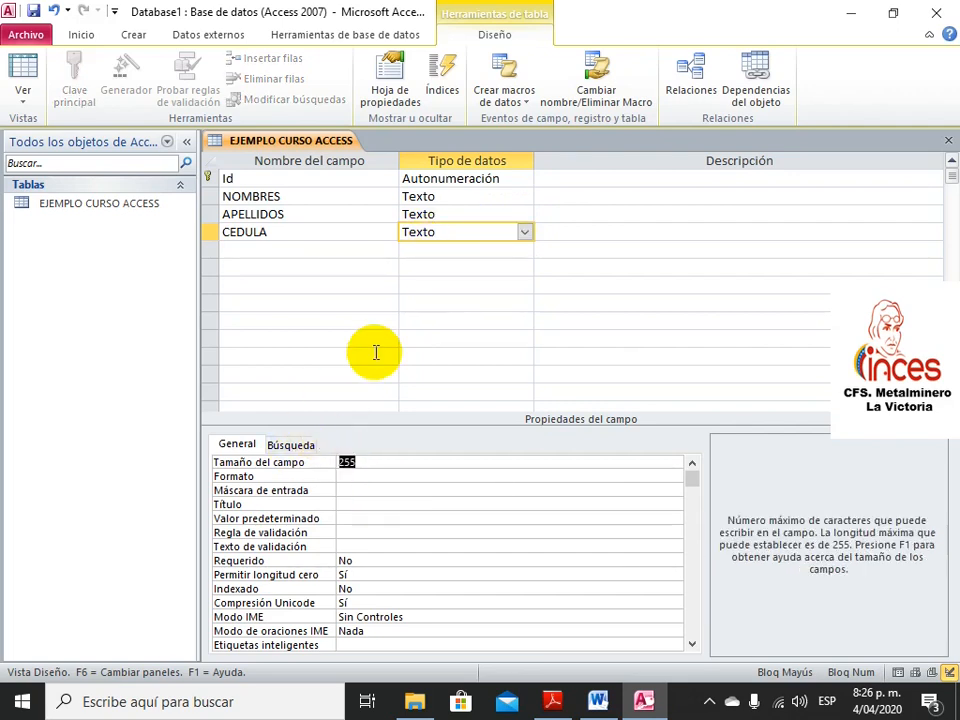
text(30)
click(532, 560)
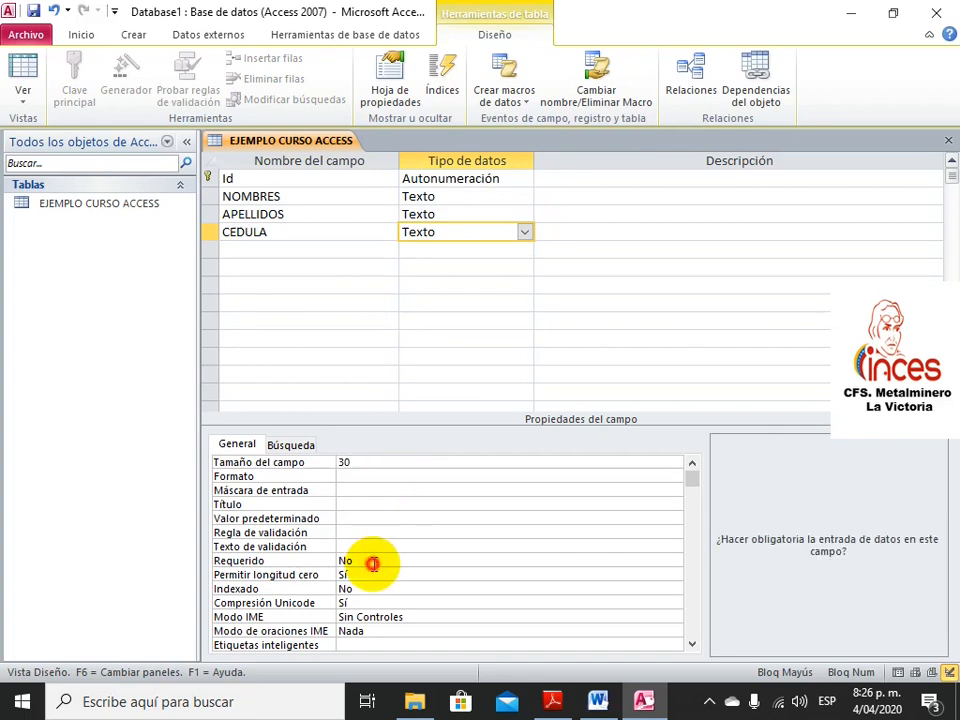
click(676, 561)
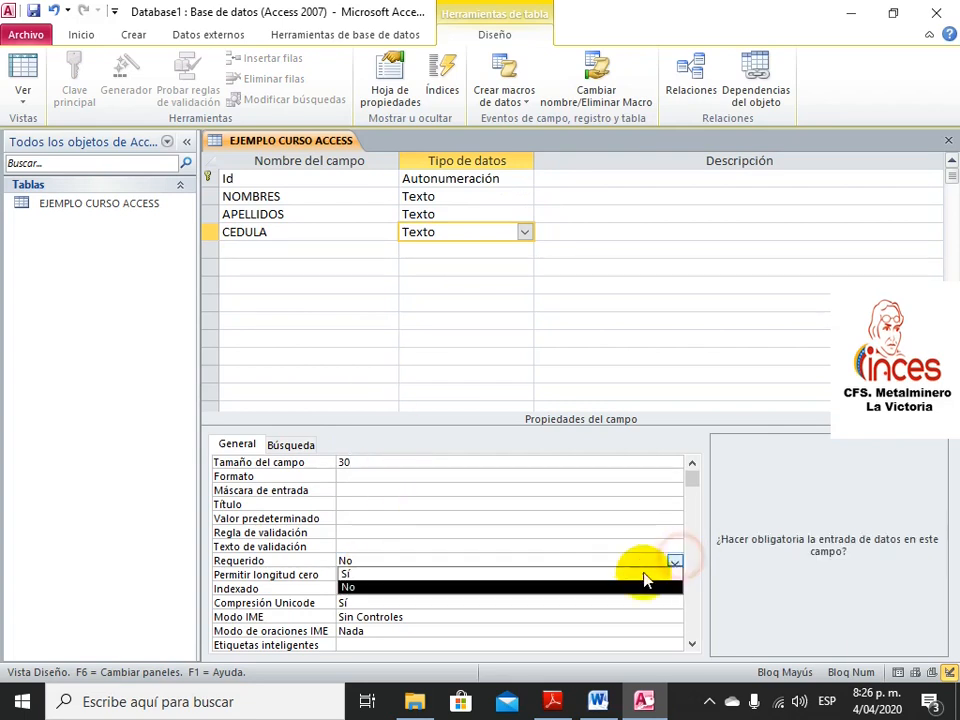
click(628, 577)
click(368, 250)
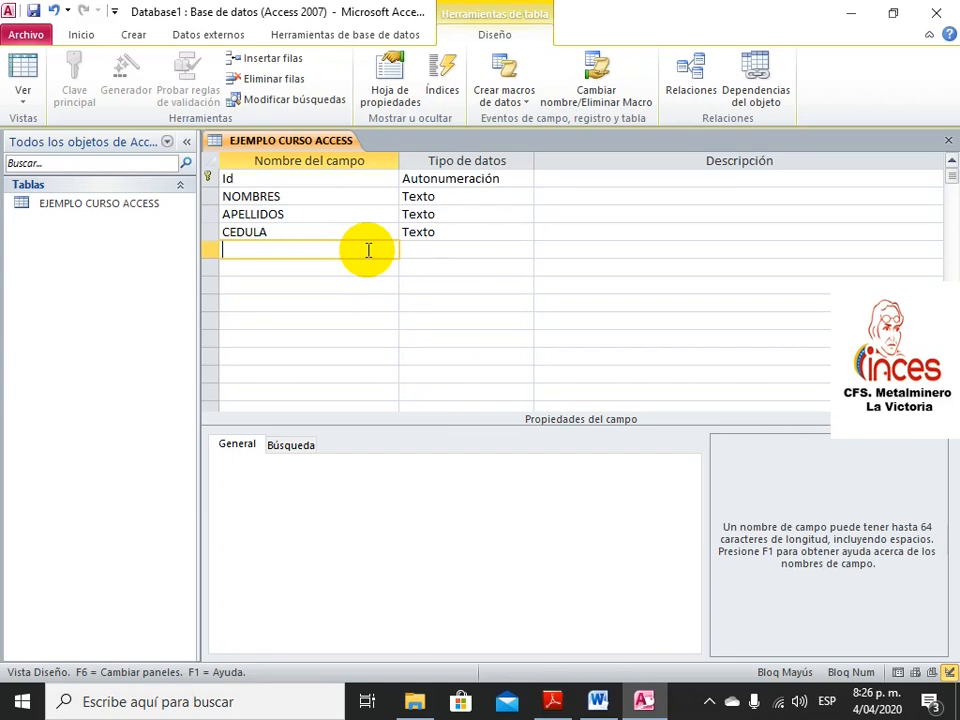
text(TELEFONO)
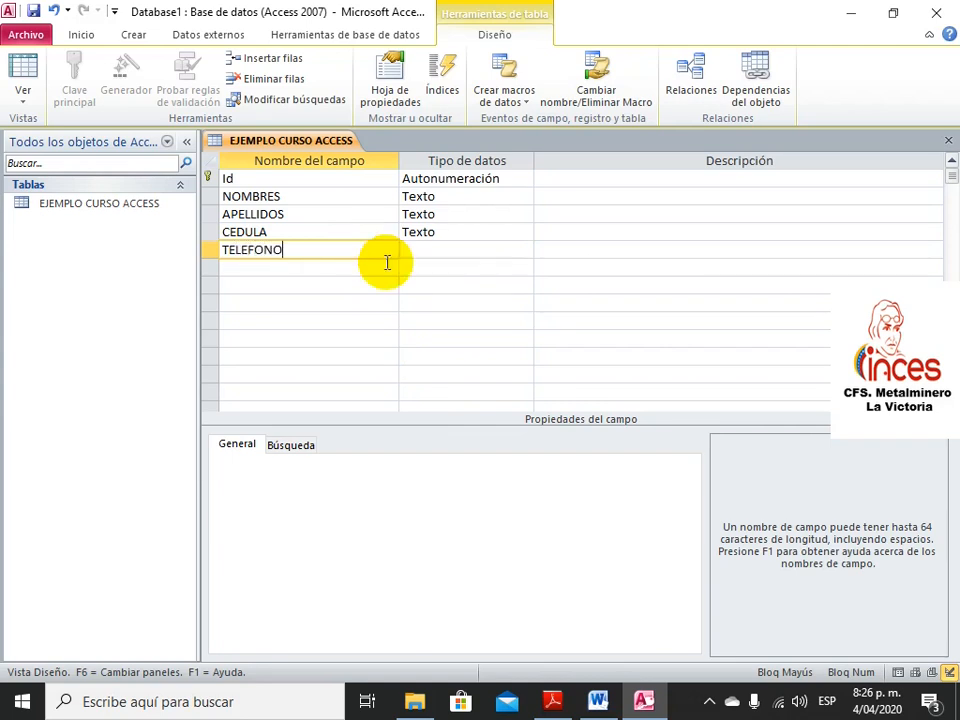
Keep TELEFONO as a Texto field and set its field size to 40
click(460, 250)
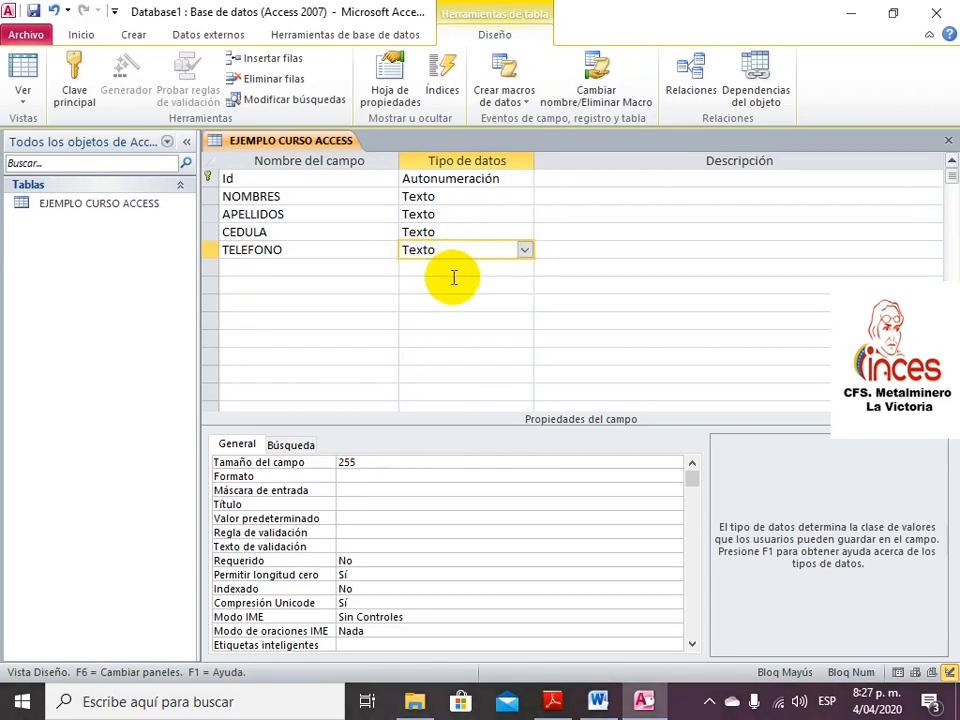
click(352, 462)
double_click(350, 461)
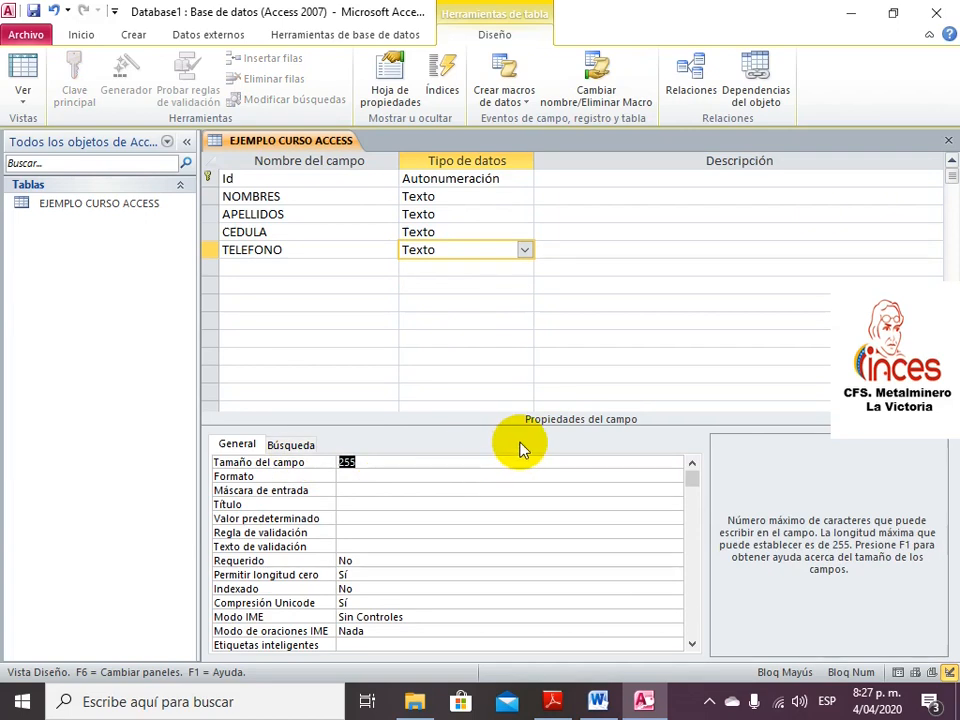
text(40)
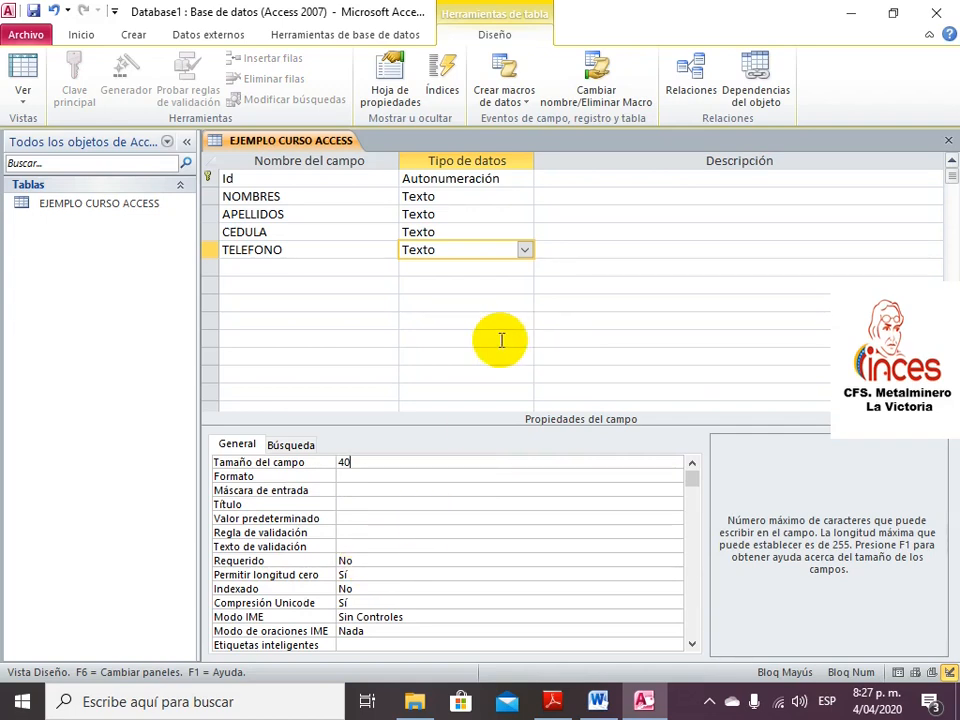
click(364, 267)
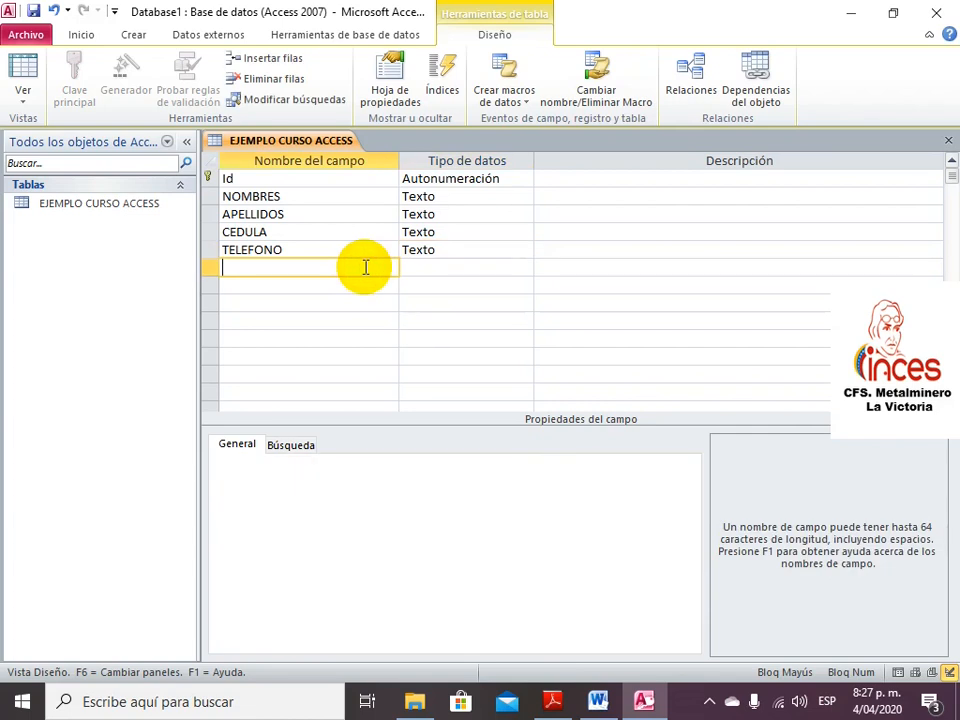
Add the DIRECCION field, trying Texto with size 55 before settling on the Memo type
text(DIRECCION)
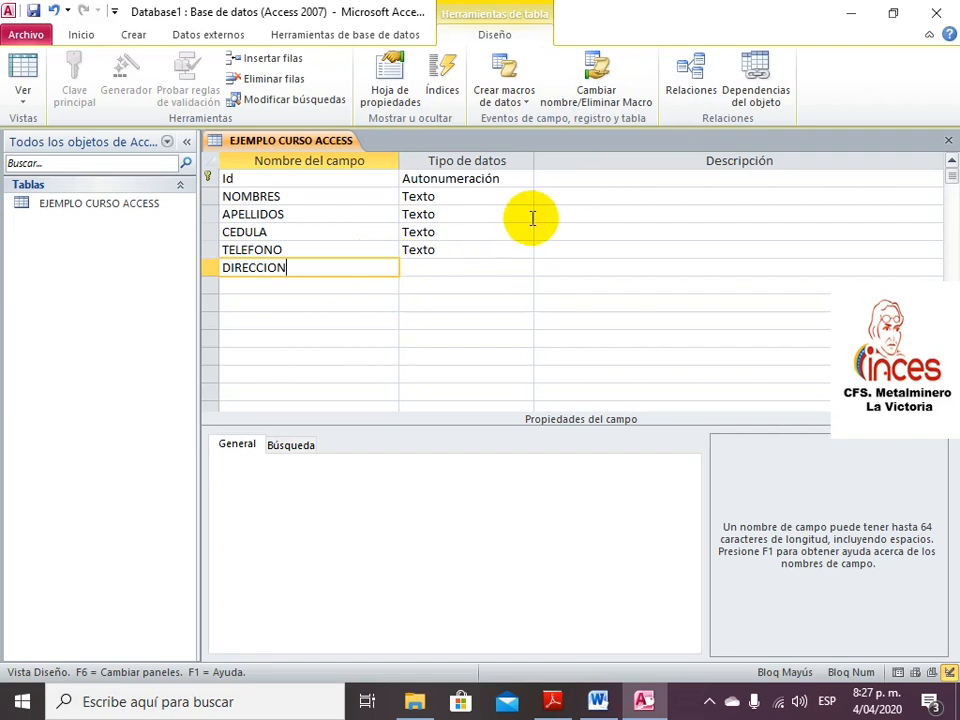
click(506, 266)
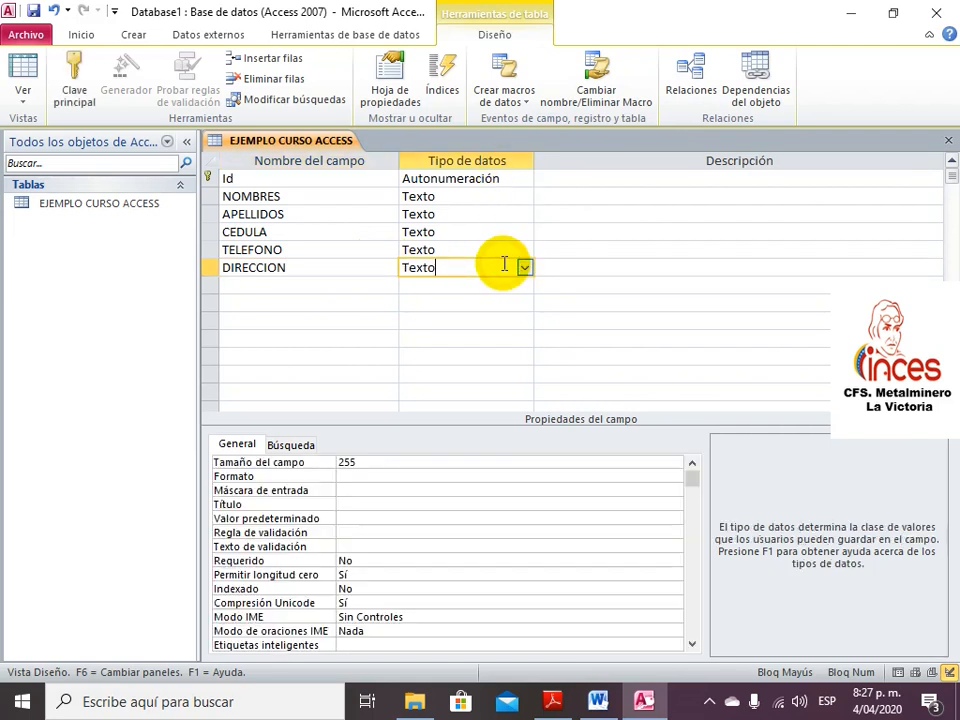
click(524, 268)
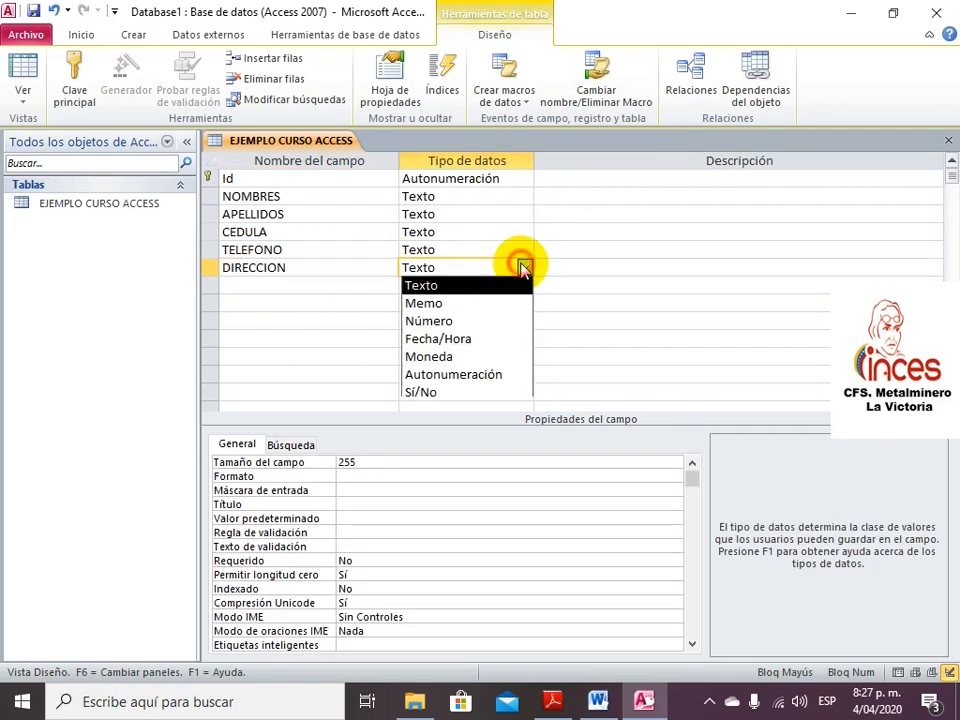
click(484, 303)
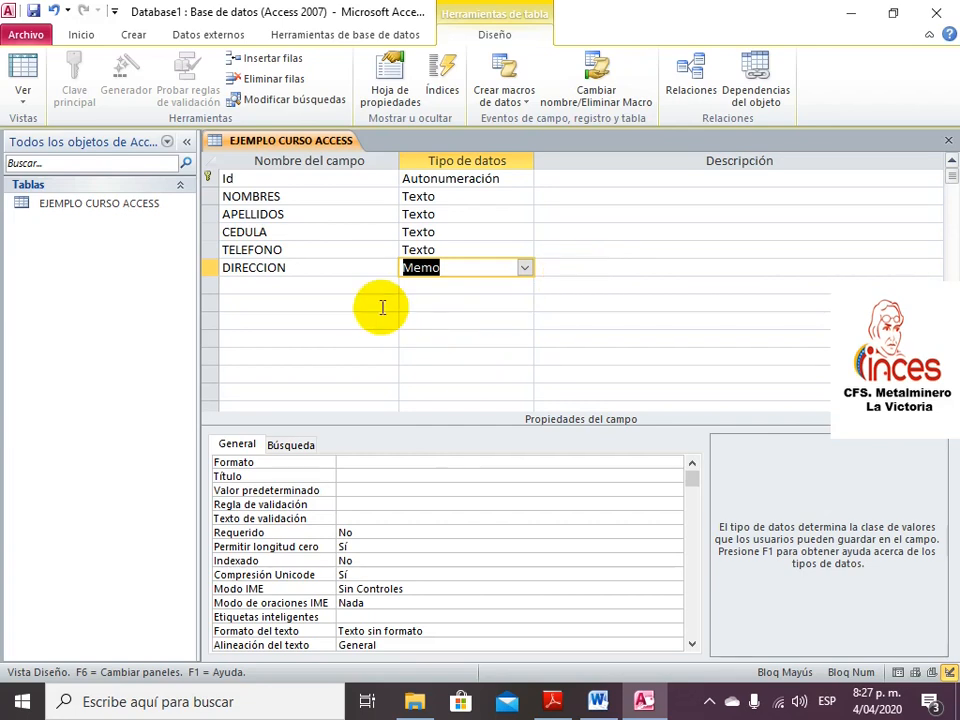
click(524, 272)
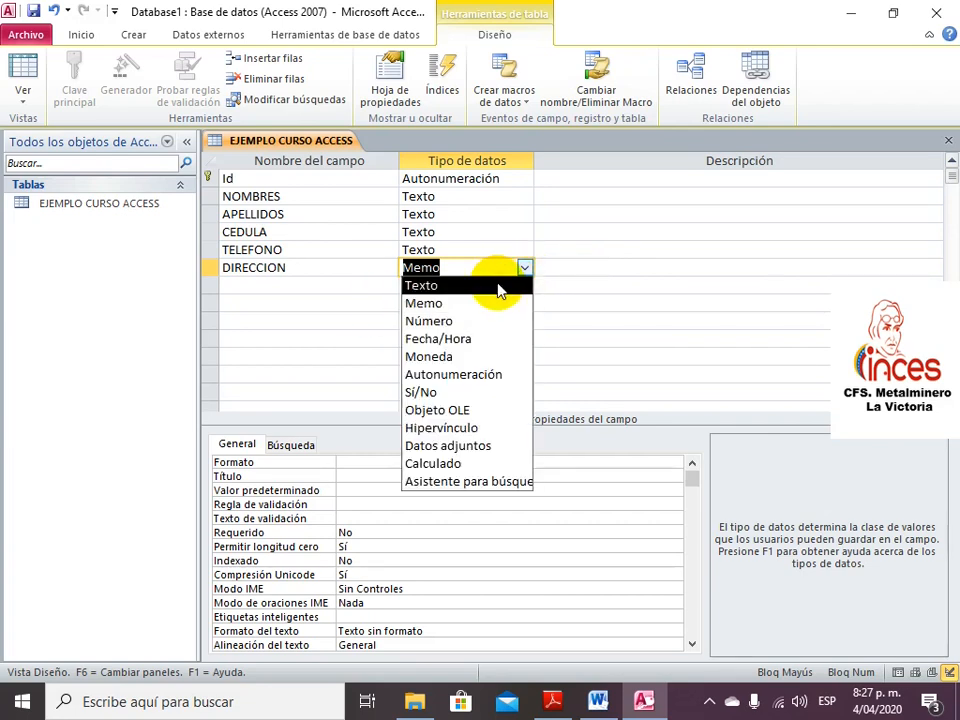
click(498, 287)
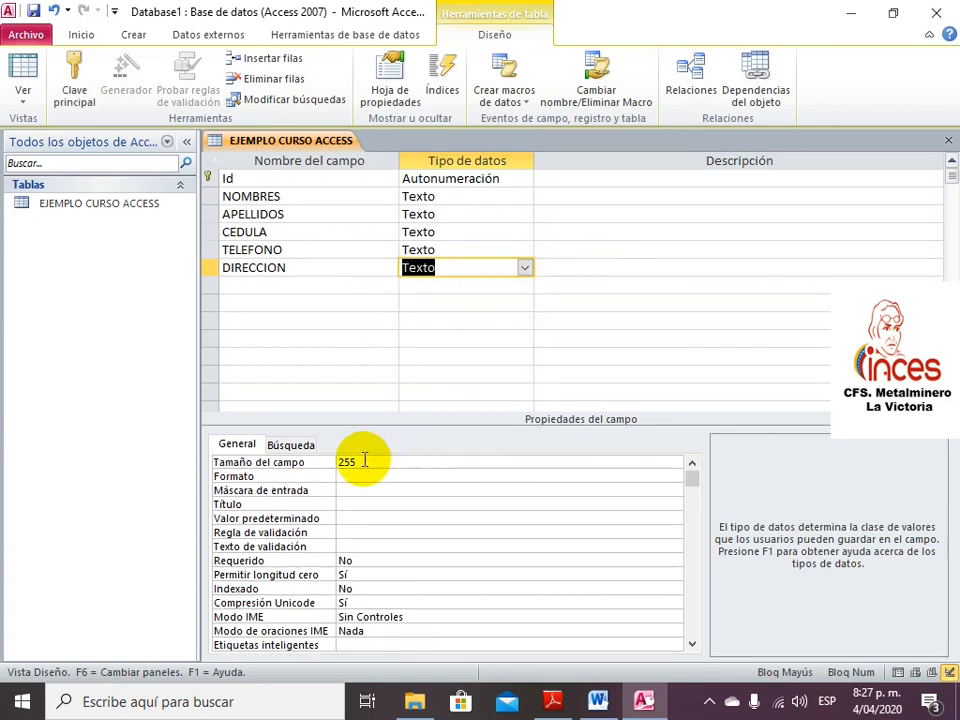
drag(363, 460, 319, 458)
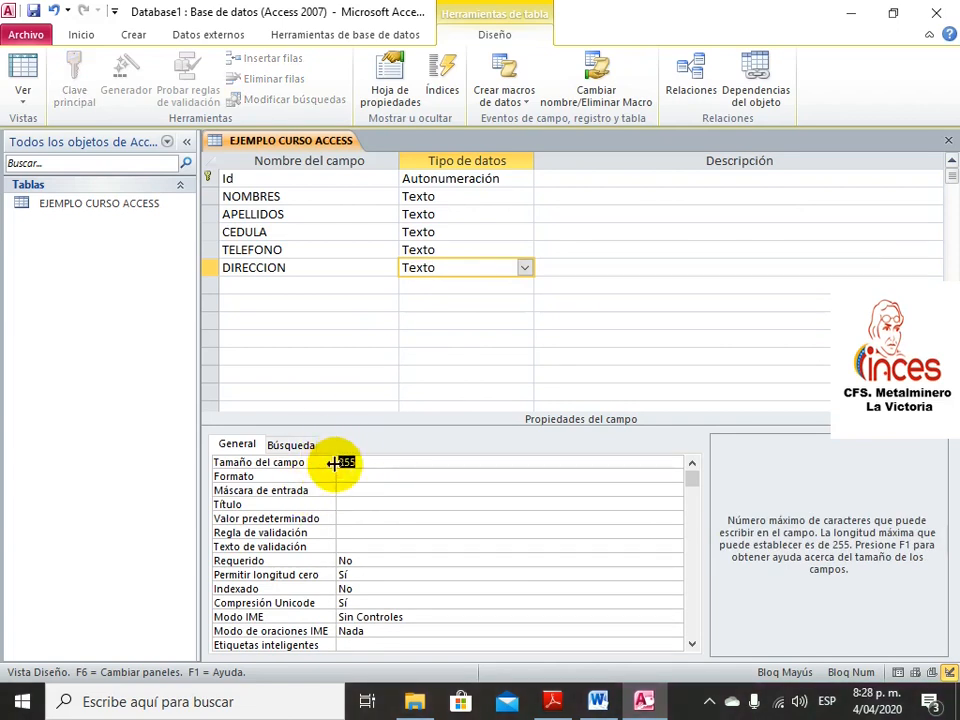
text(55)
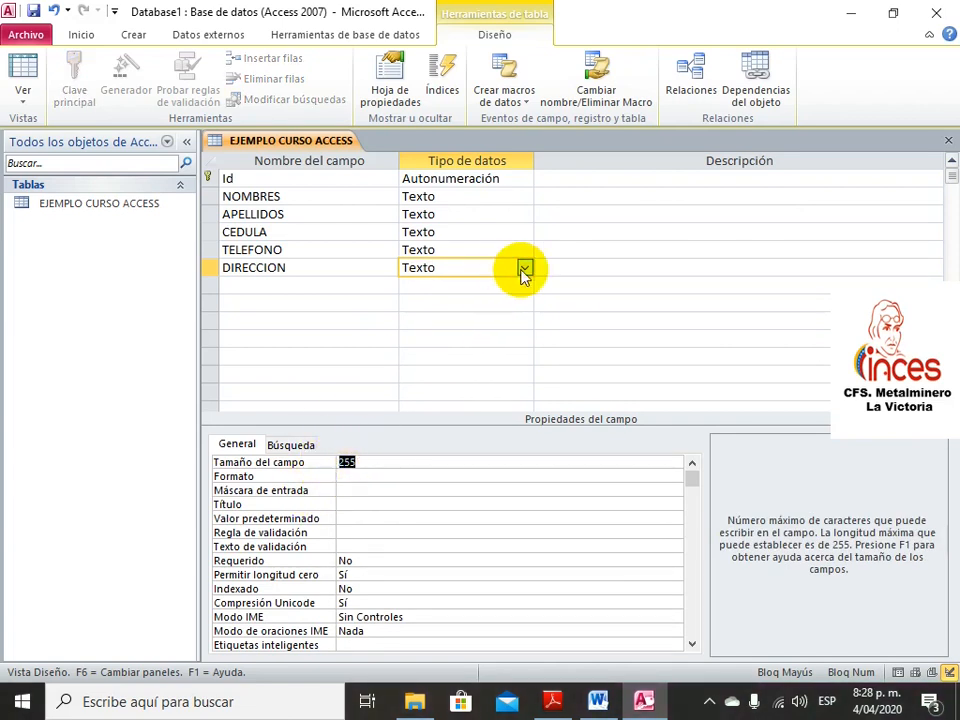
click(525, 268)
click(525, 268)
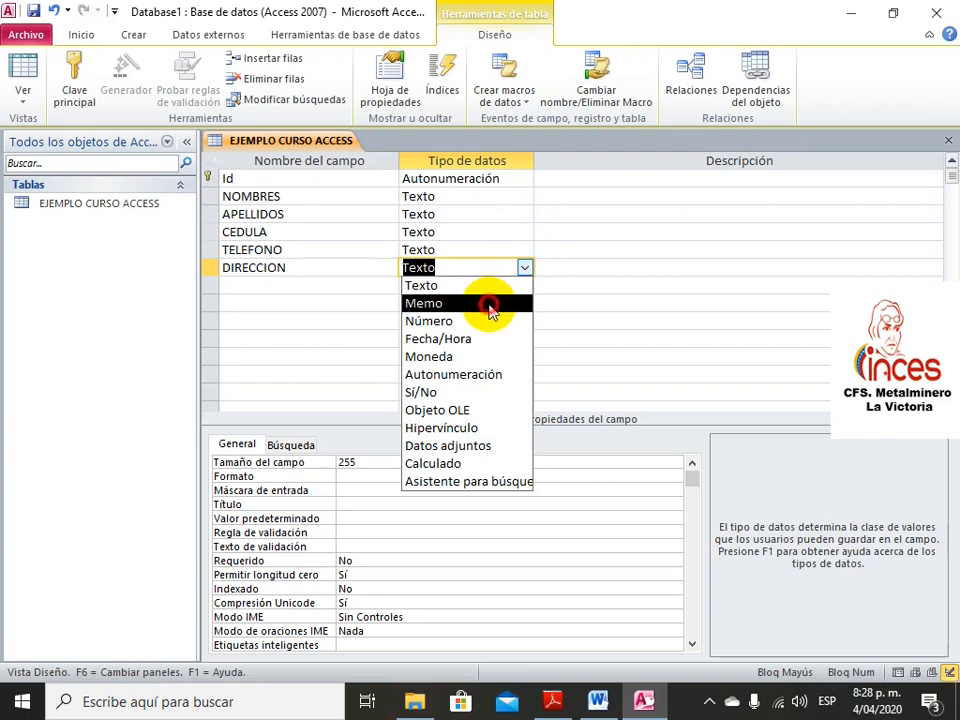
click(493, 306)
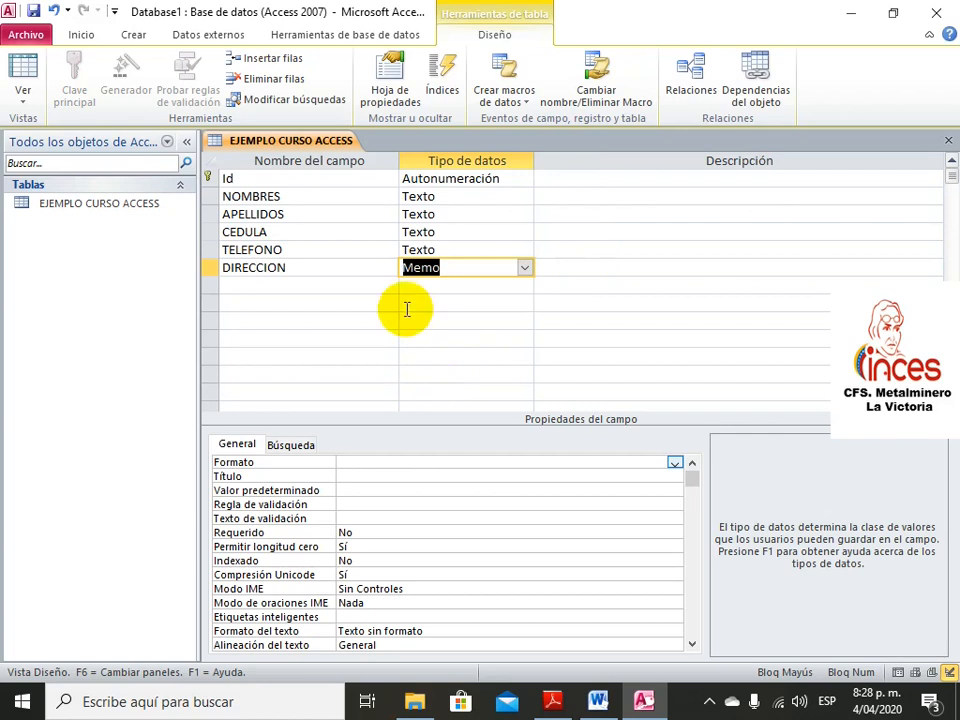
Save the table design and switch EJEMPLO CURSO ACCESS to Datasheet view
click(35, 12)
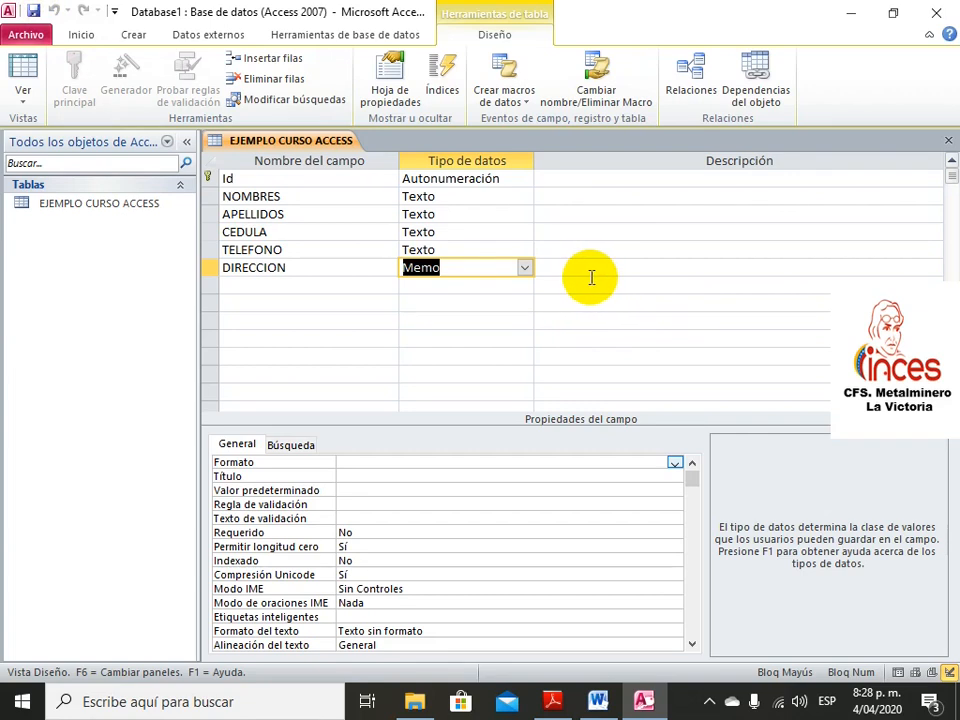
click(24, 68)
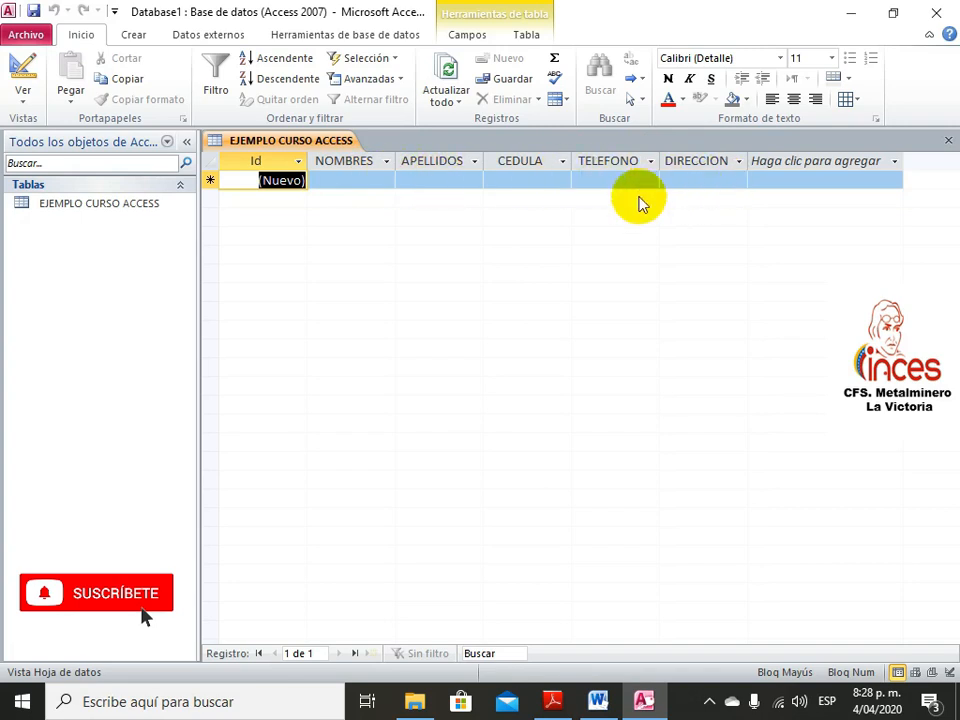
Enter and save the first record's first name, surname, ID number, phone number and address
click(380, 180)
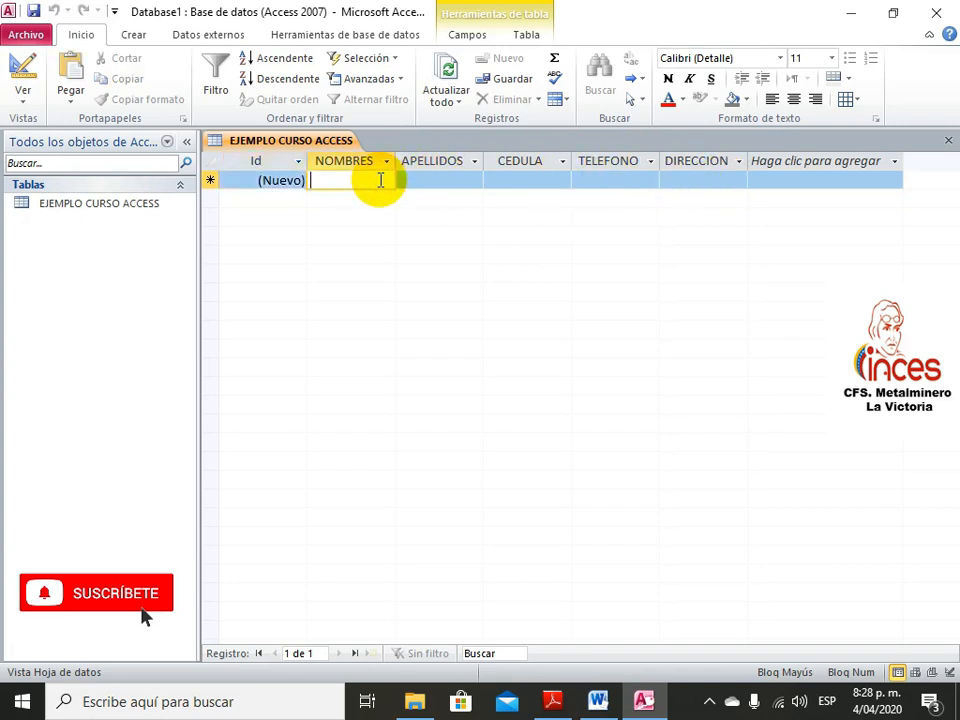
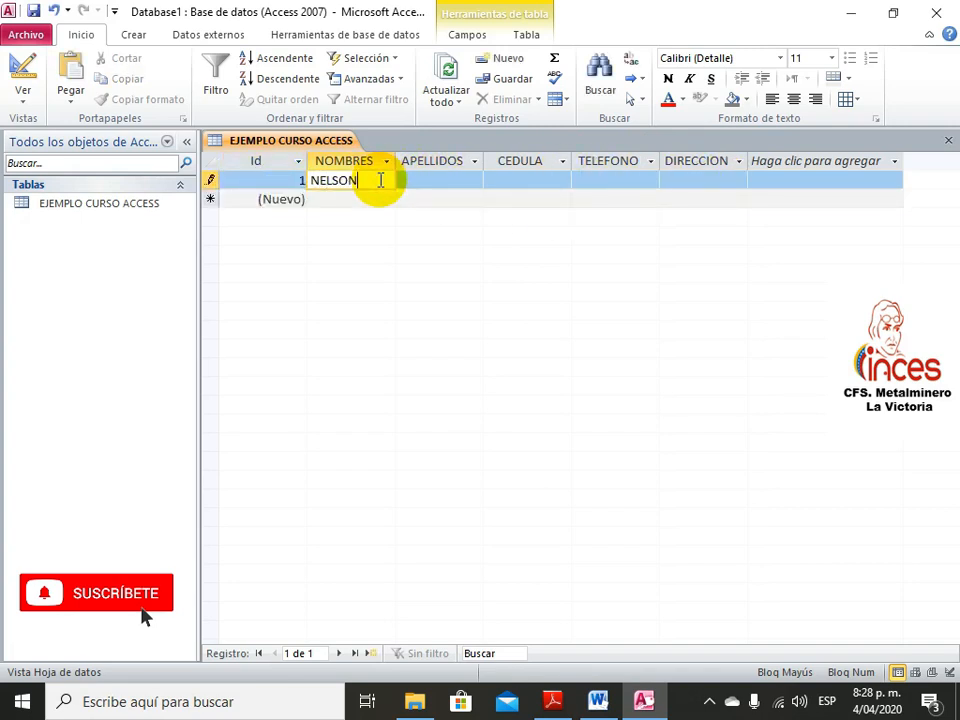
key(Tab)
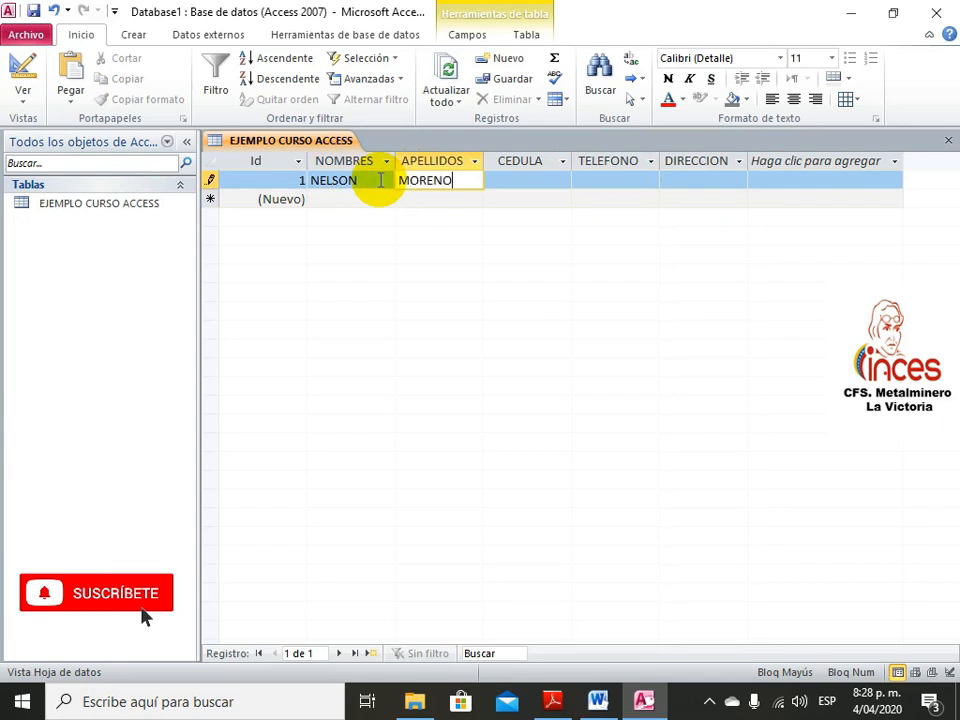
key(Tab)
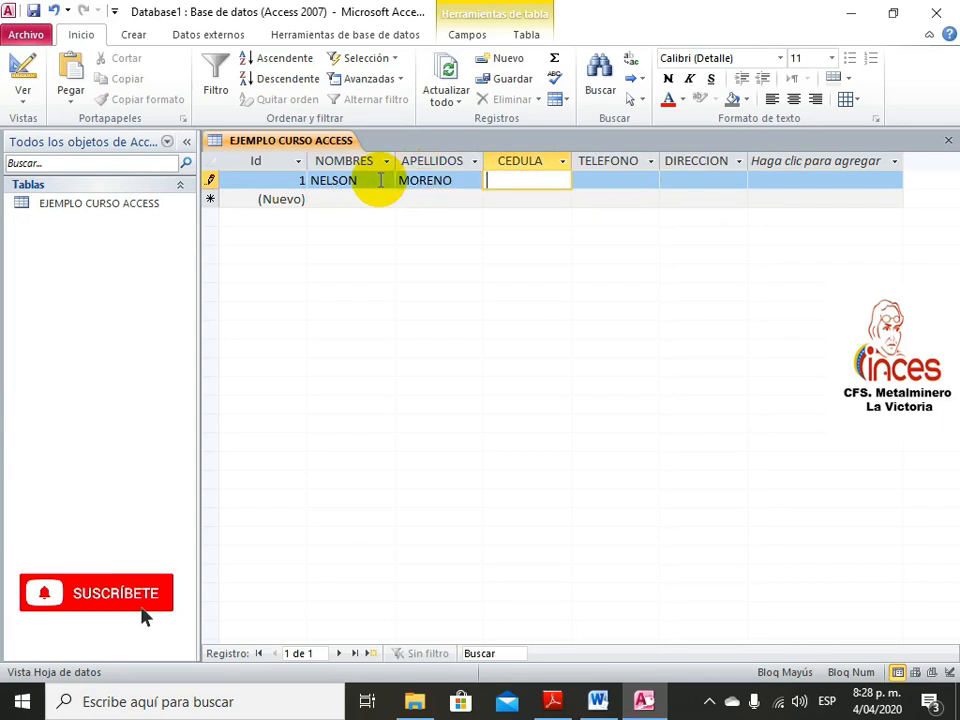
click(592, 180)
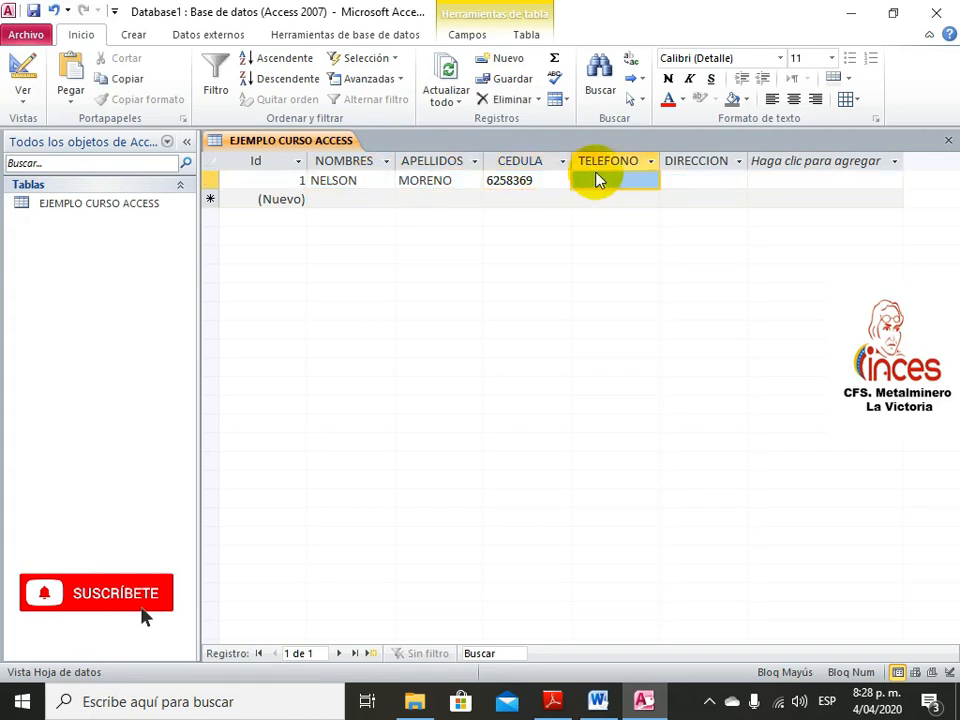
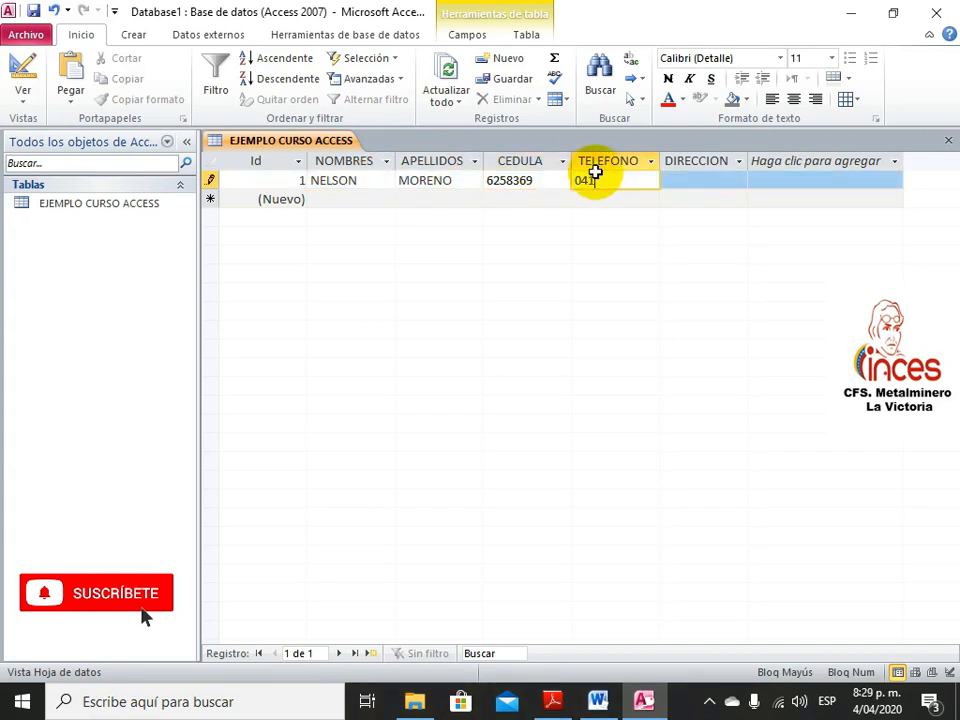
click(731, 180)
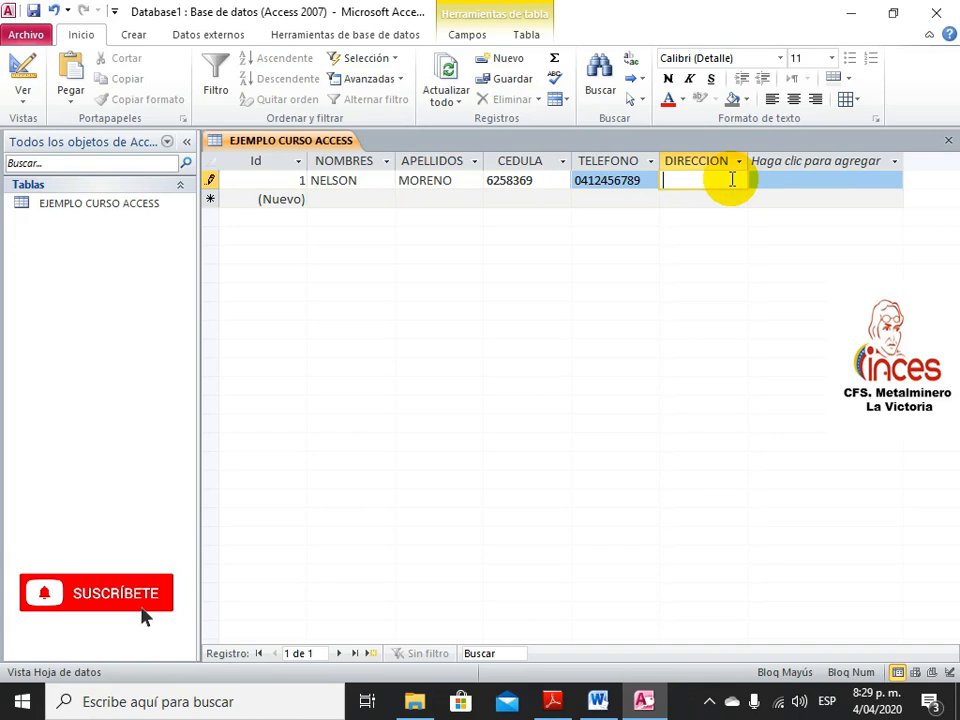
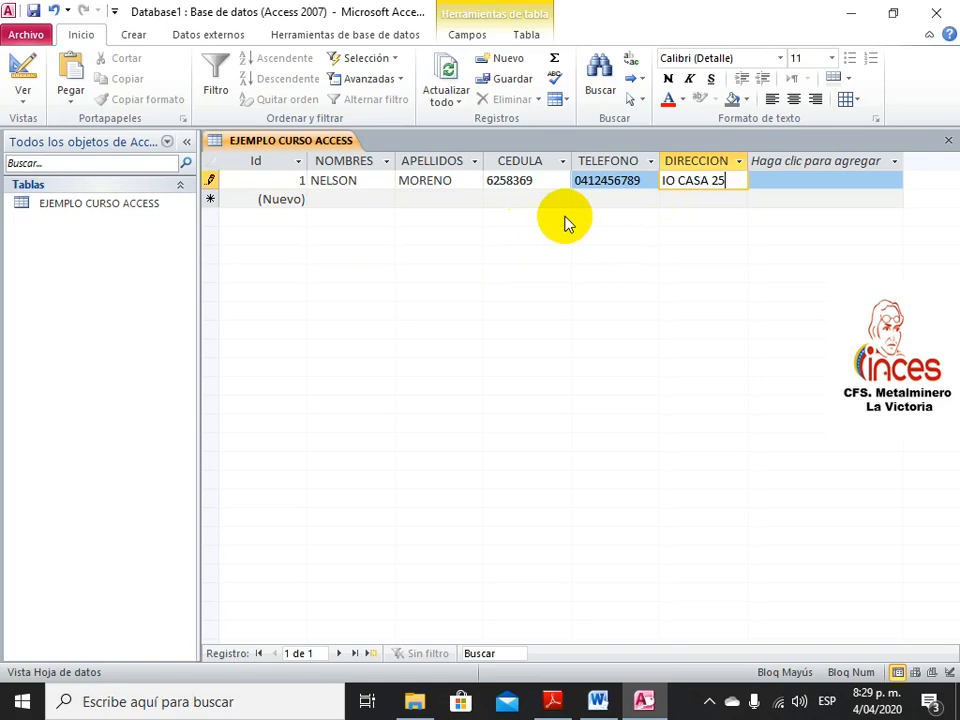
key(Return)
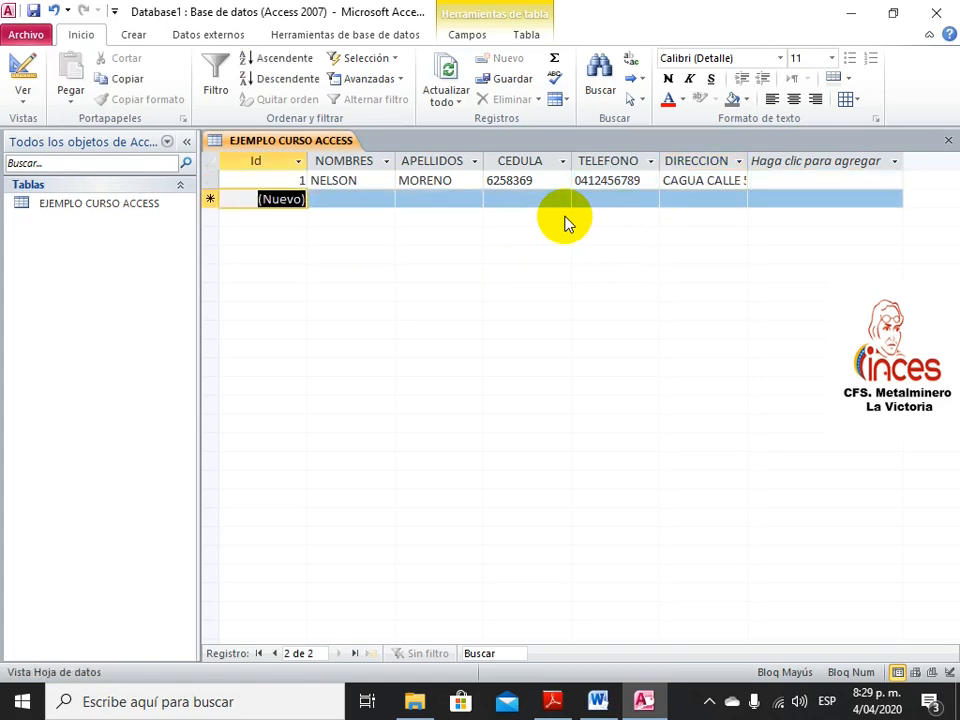
Enter the second record's first name and surname, correcting a typo in the surname
click(357, 199)
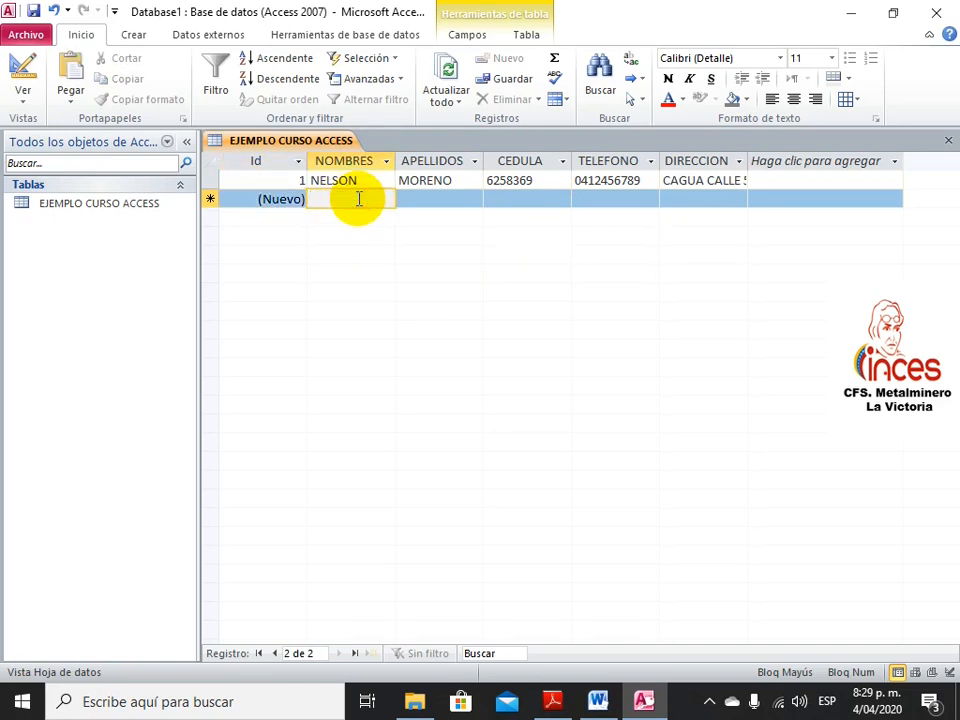
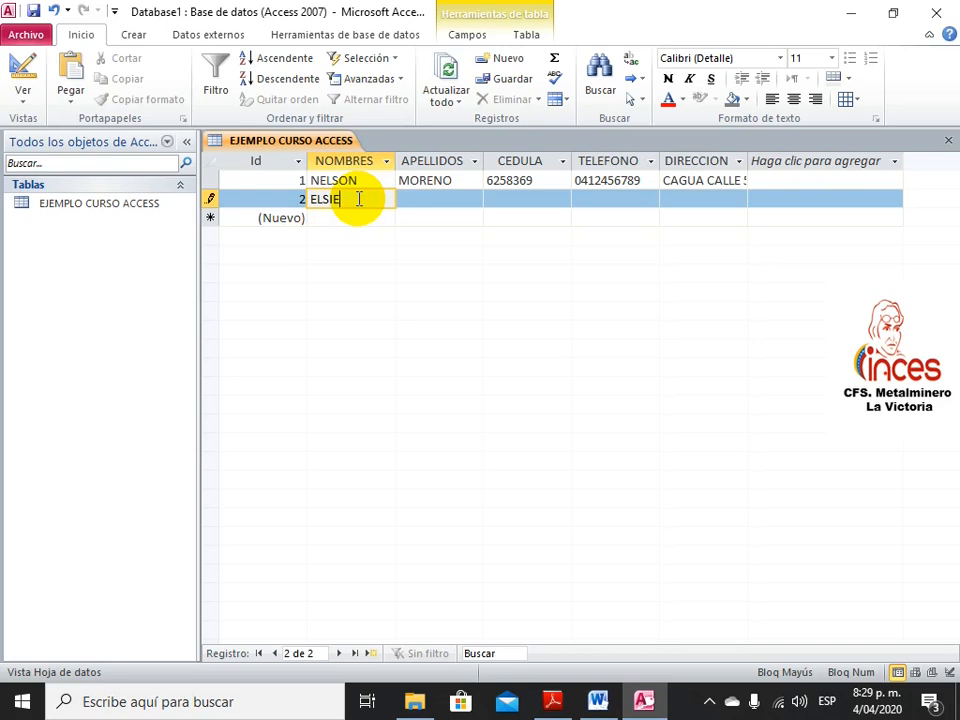
key(Tab)
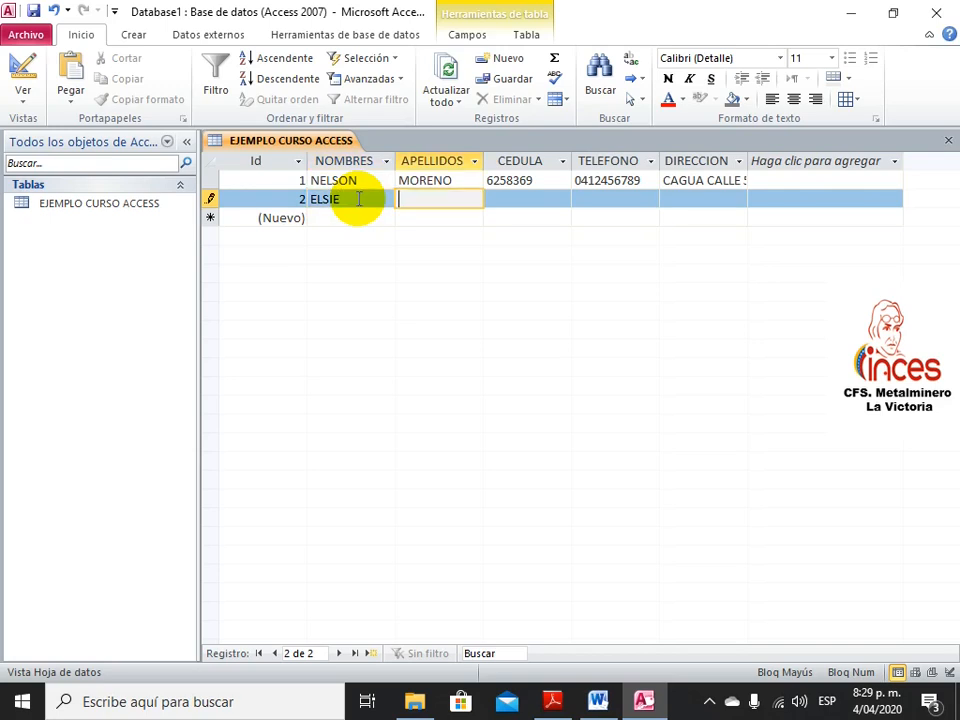
key(BackSpace)
key(BackSpace)
key(Tab)
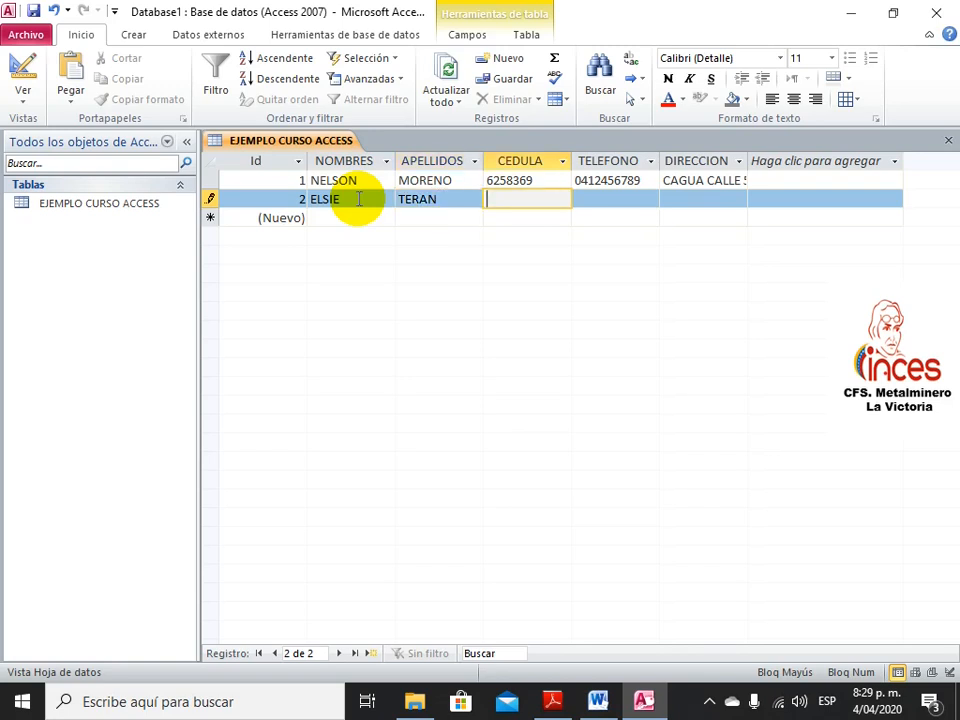
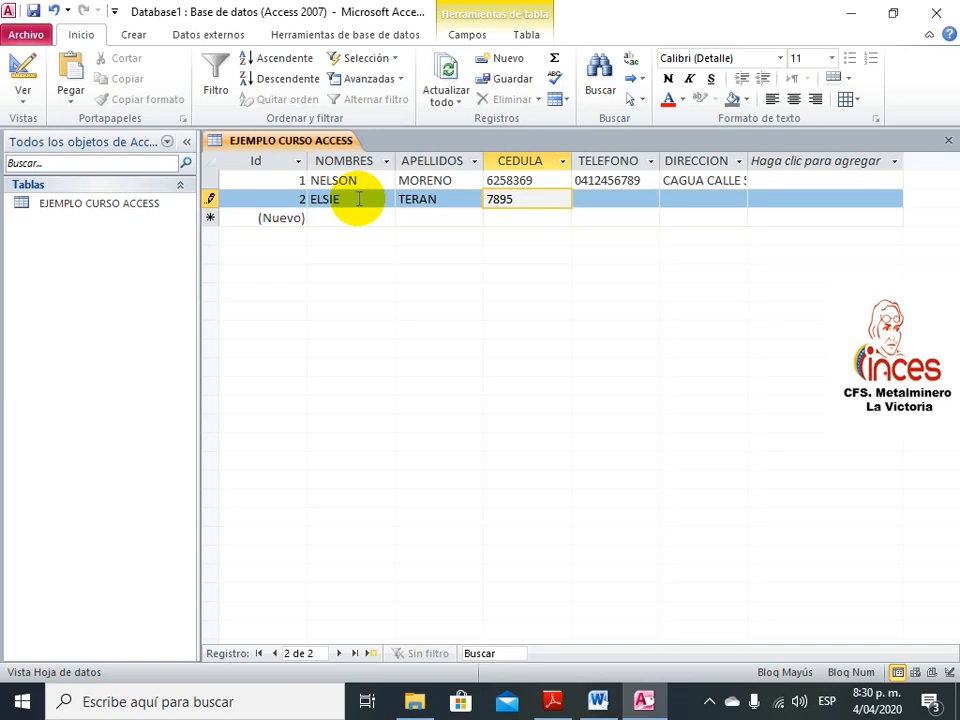
Fill in the second record's ID number and phone number, fixing mistyped phone digits
click(604, 198)
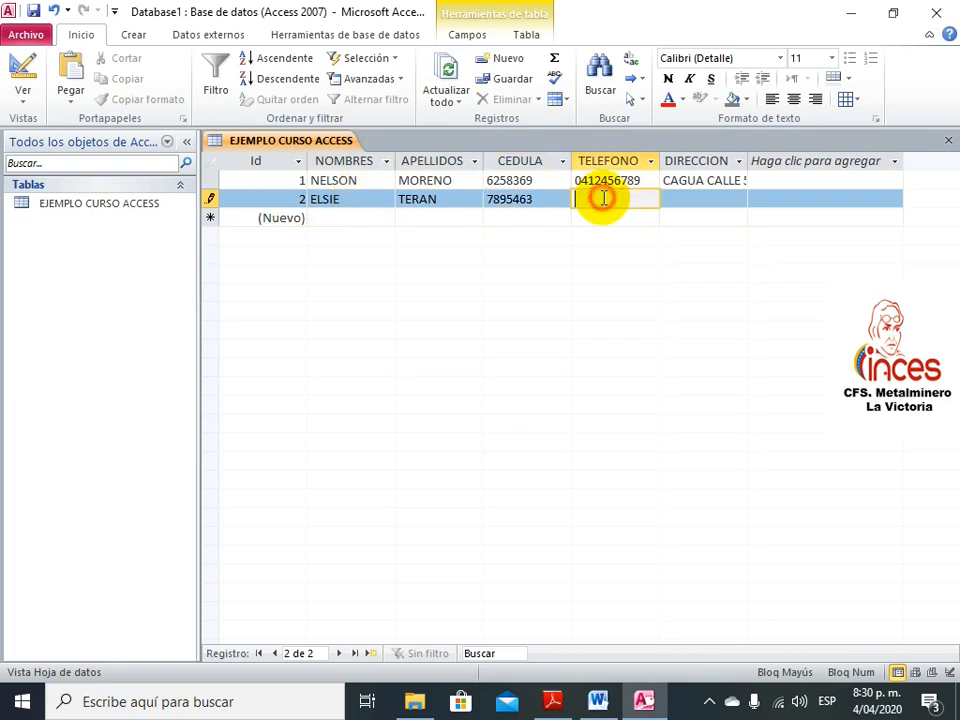
text(012)
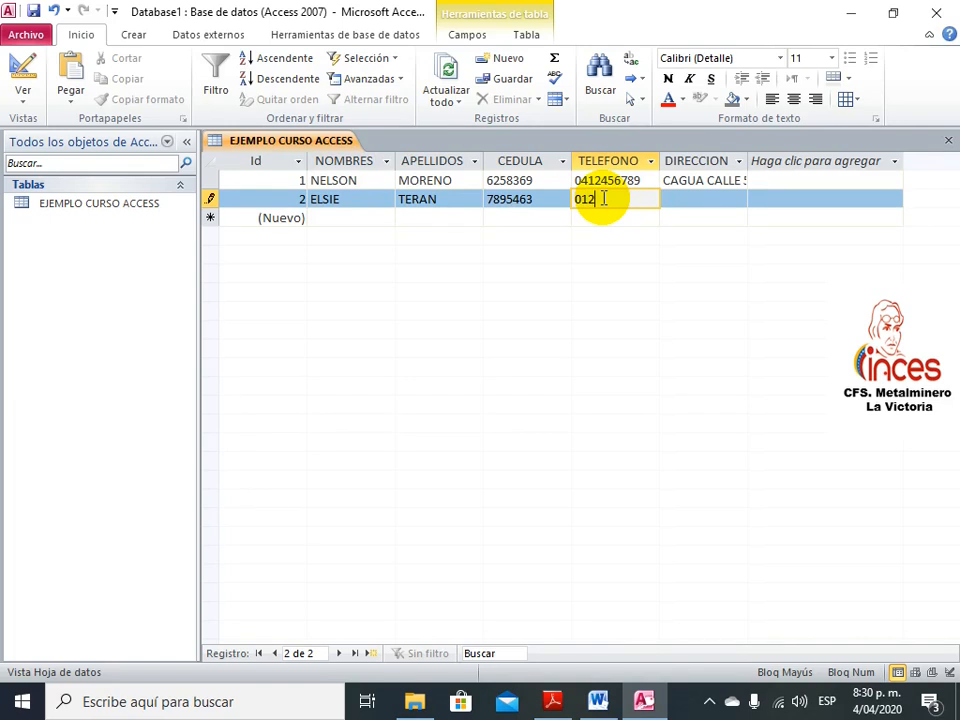
key(BackSpace)
key(BackSpace)
Type the second record's full street address into DIRECCION and commit it
click(690, 203)
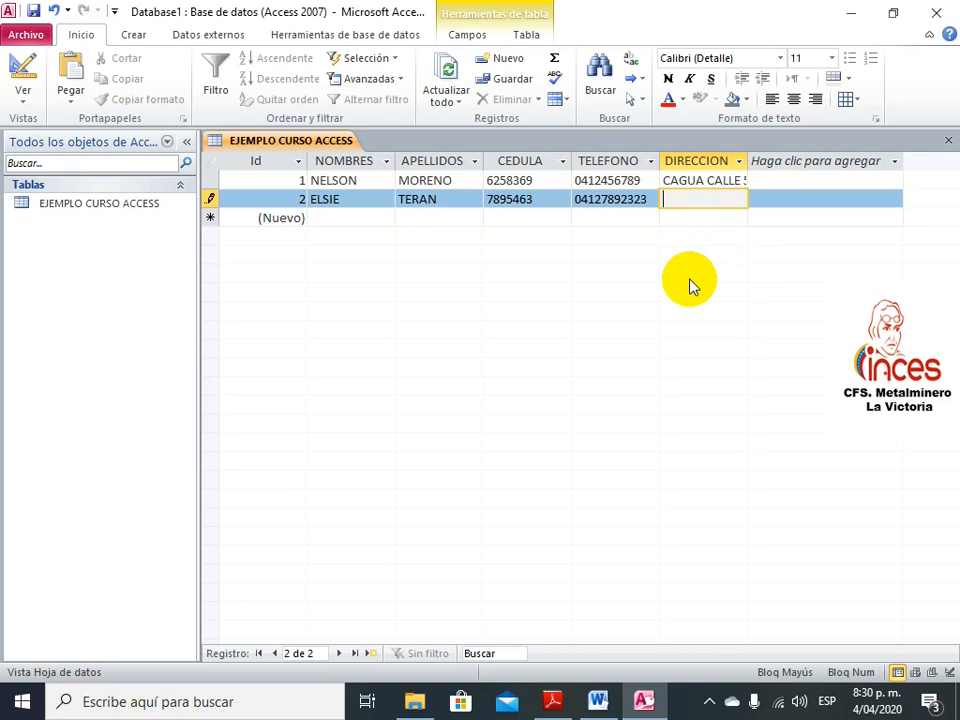
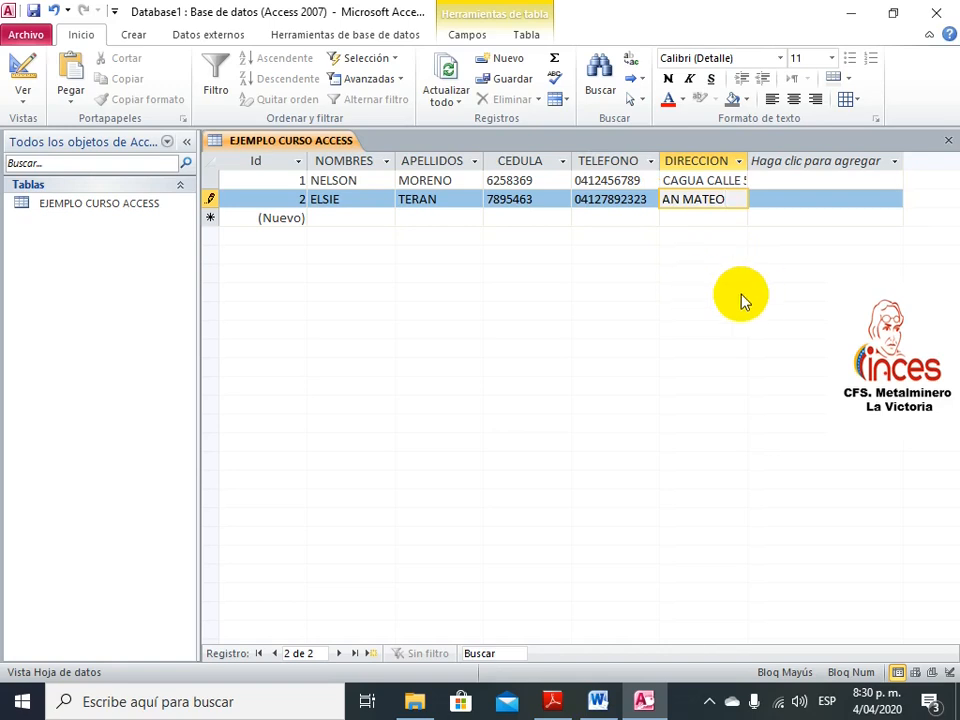
key(Return)
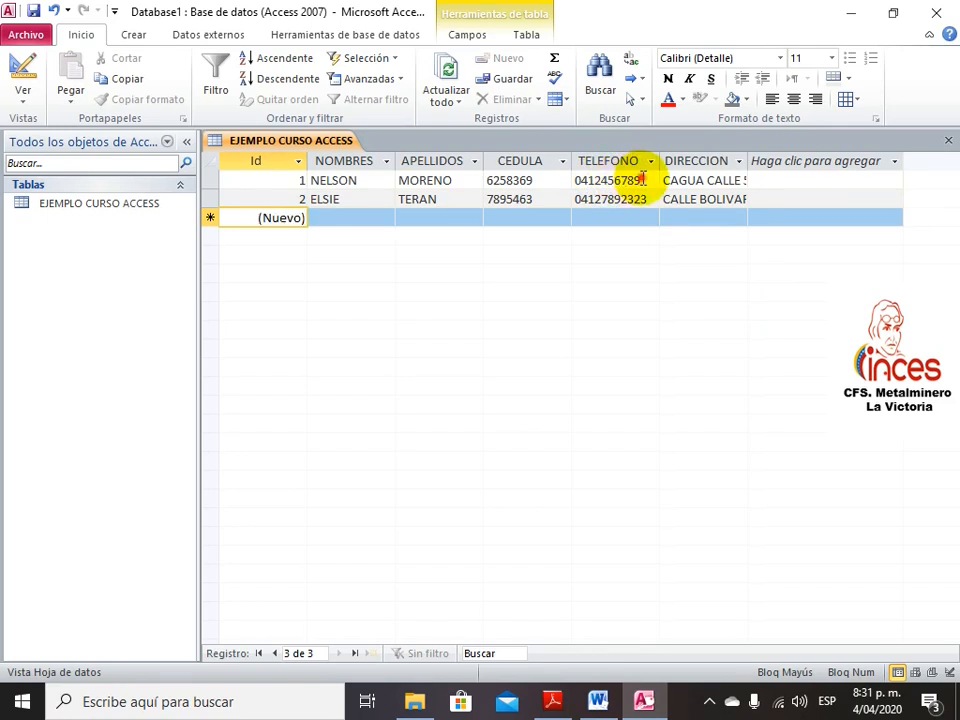
Append the missing final digit 1 to the first record's TELEFONO and save the fix
click(648, 180)
text(1)
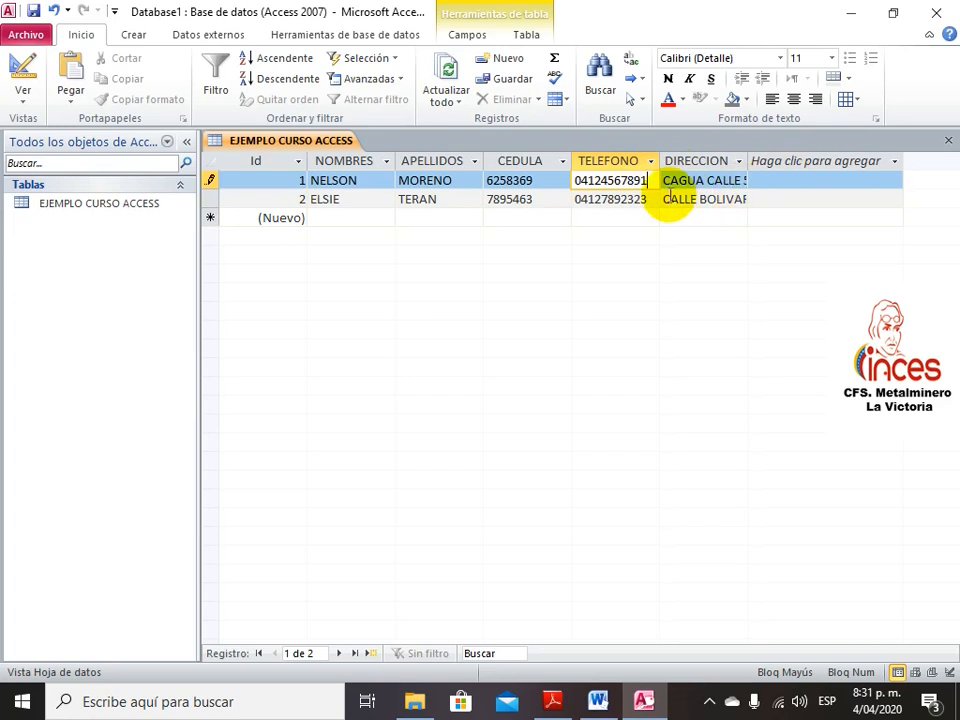
click(339, 218)
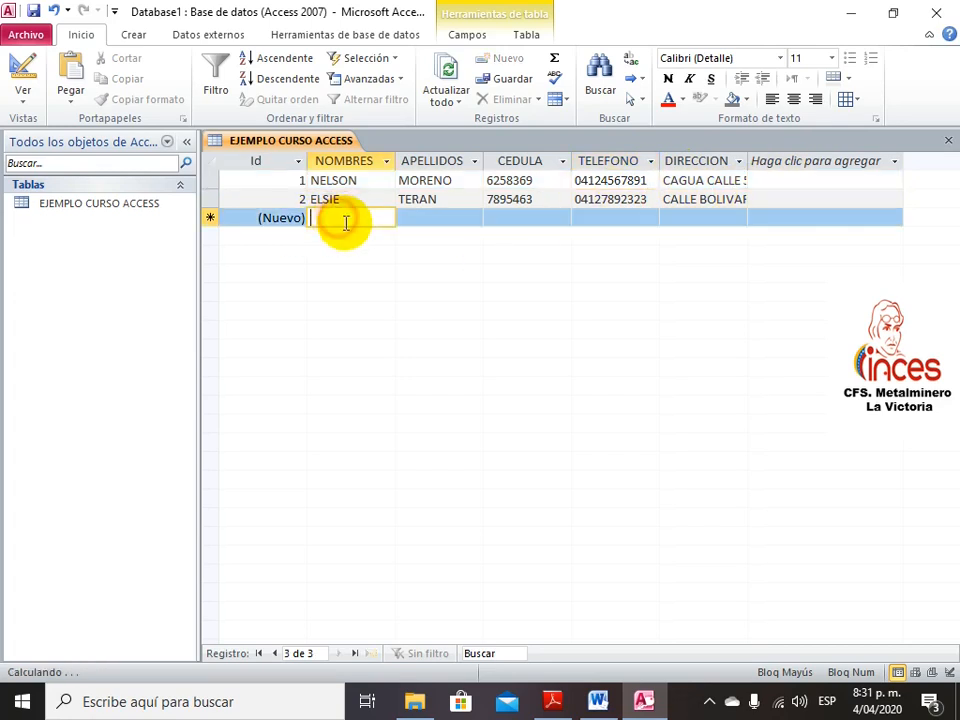
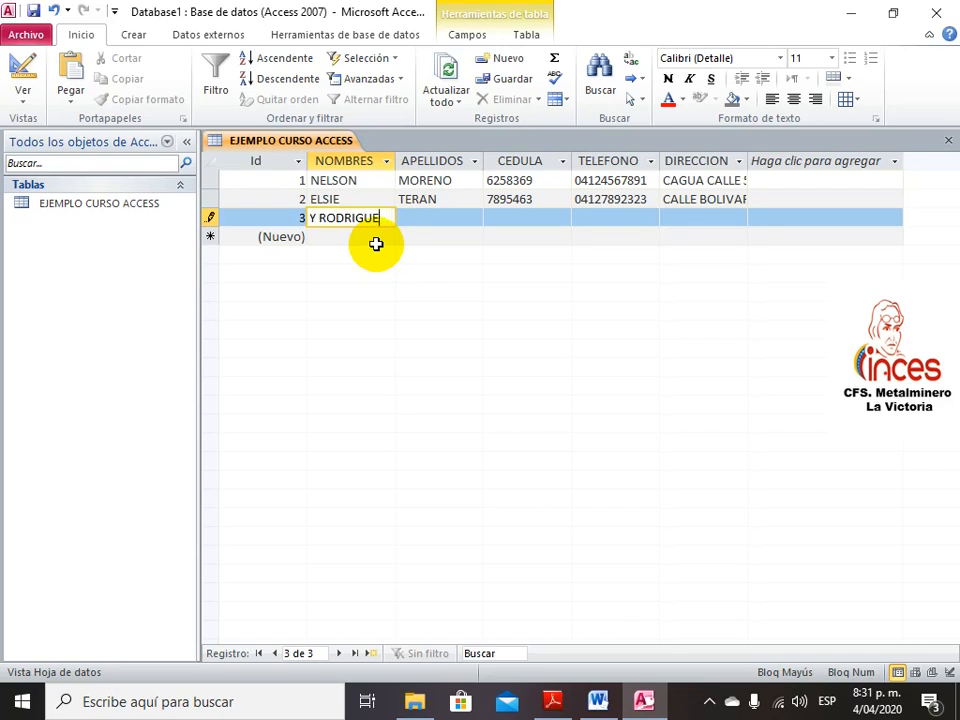
Enter the third record's first name, surname and ID number in NOMBRES, APELLIDOS and CEDULA
key(Tab)
text(RODRIGU)
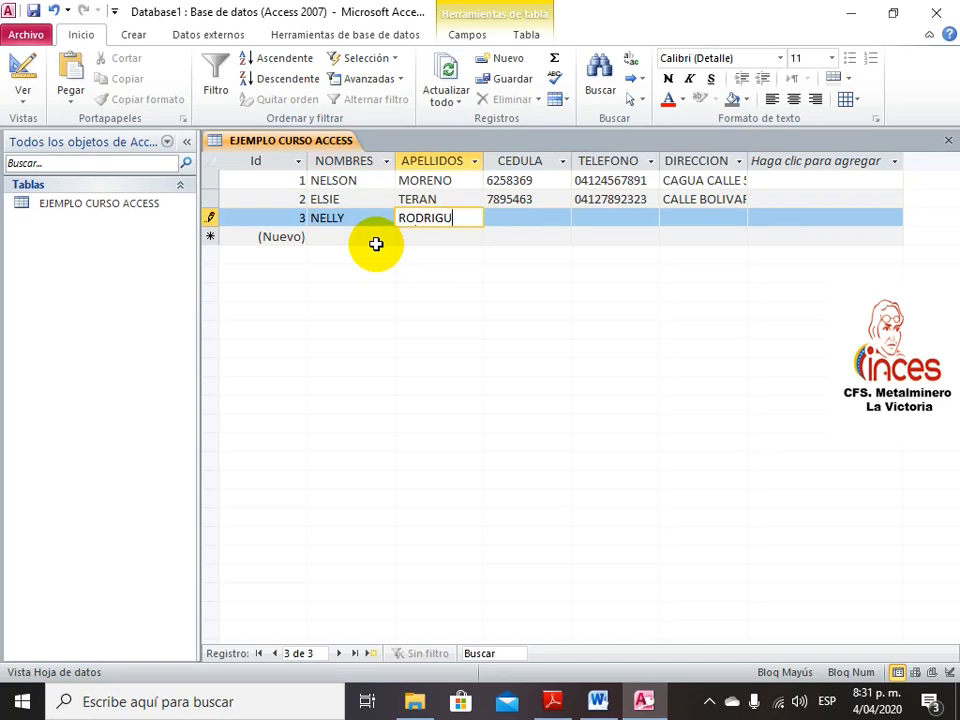
text(EZ)
key(Tab)
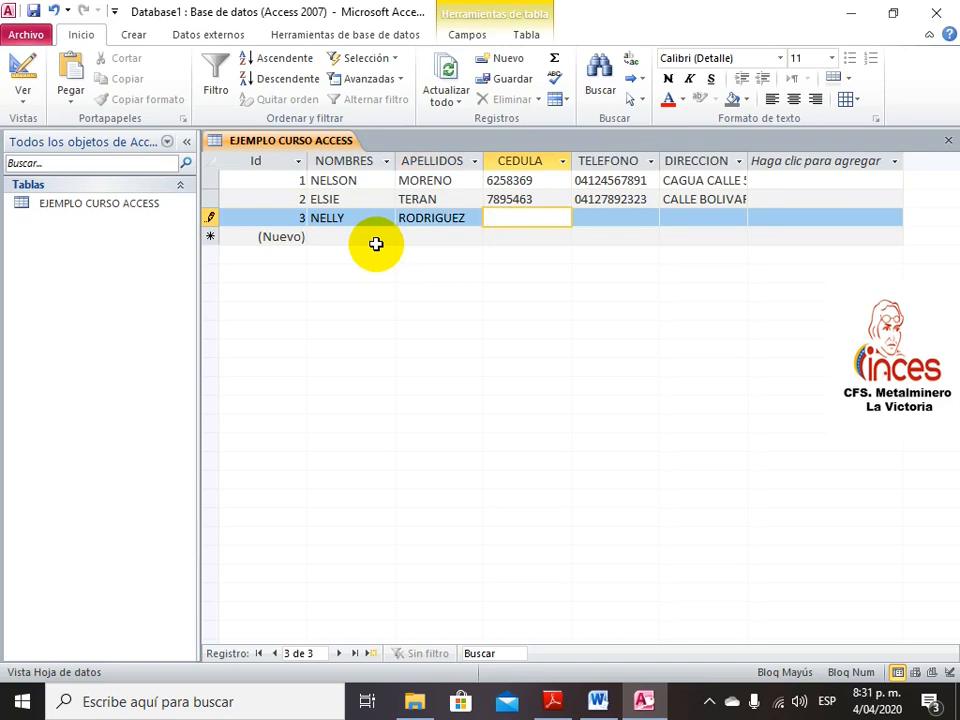
Fill in the third record's TELEFONO and its full DIRECCION address
key(Tab)
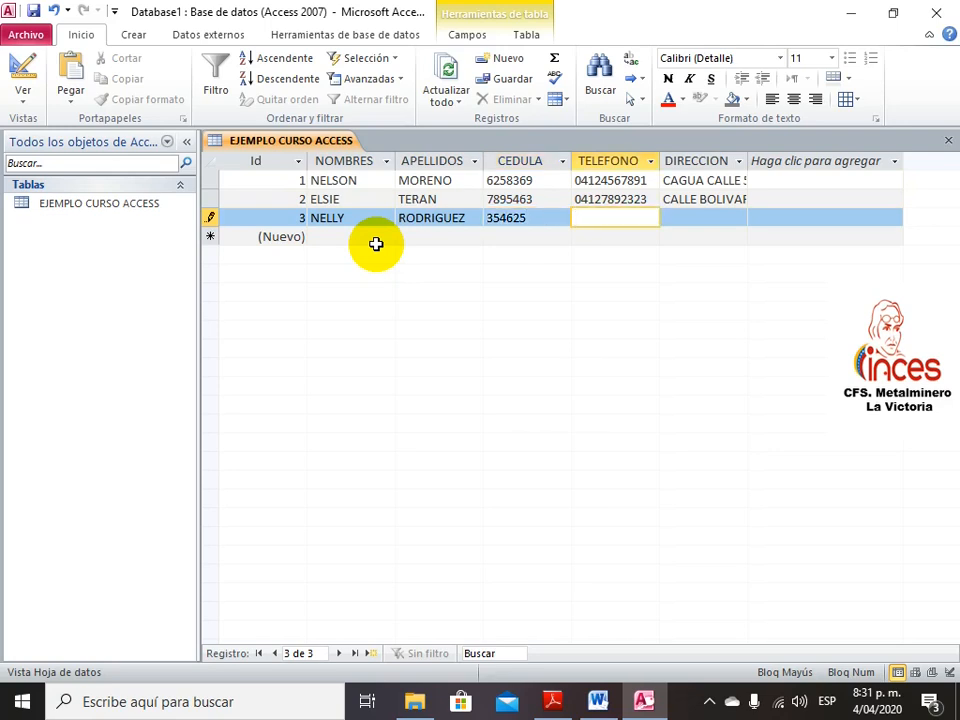
key(Tab)
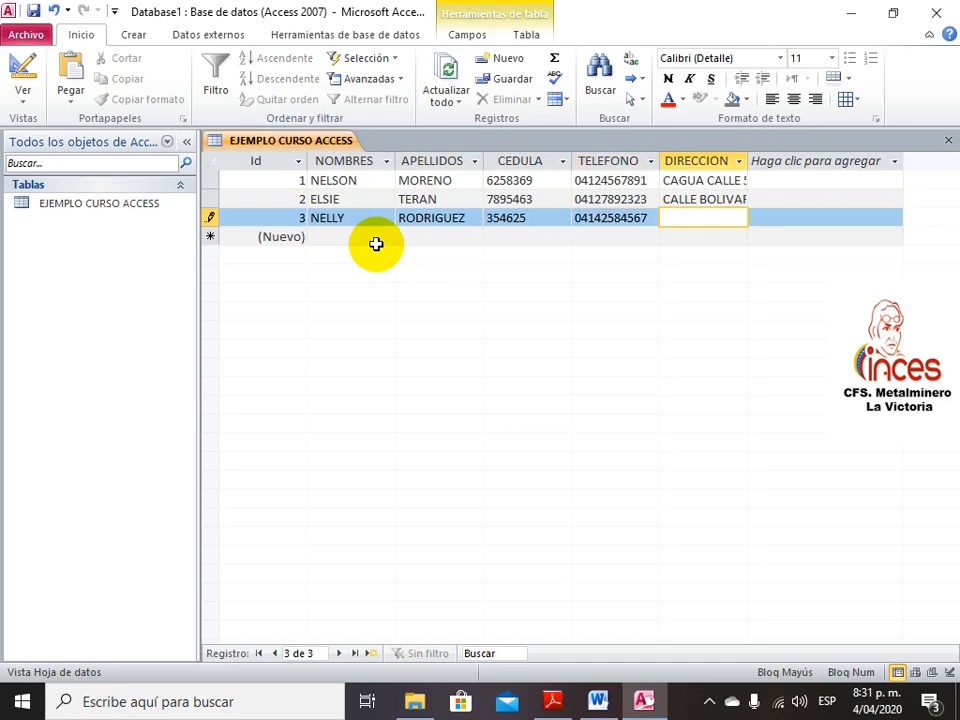
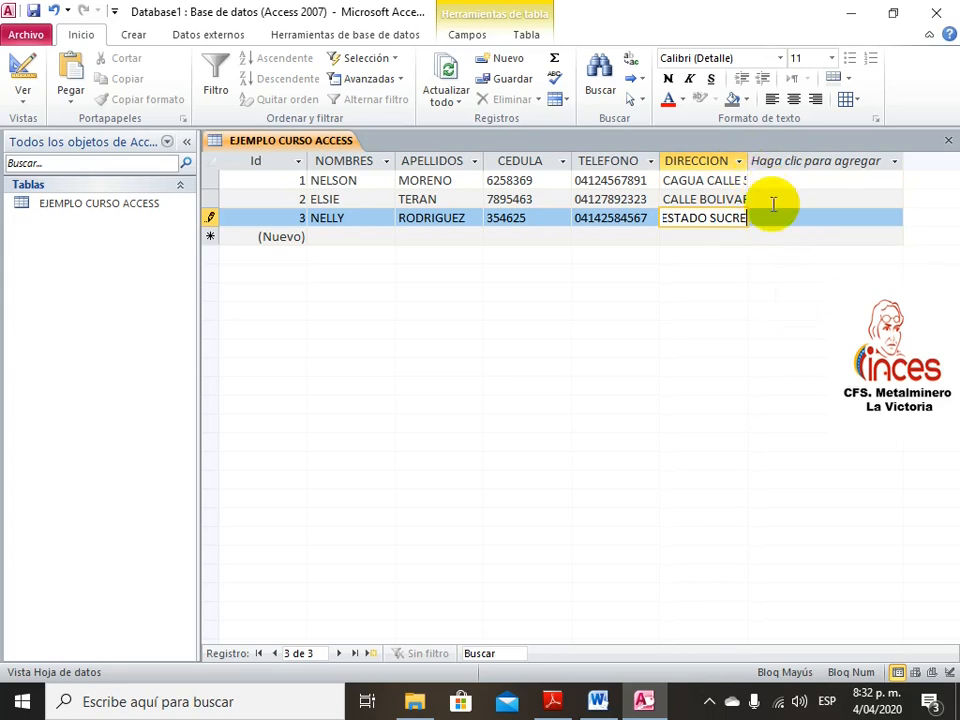
Autofit the DIRECCION column width to its longest address, scrolling right to check the end
double_click(748, 160)
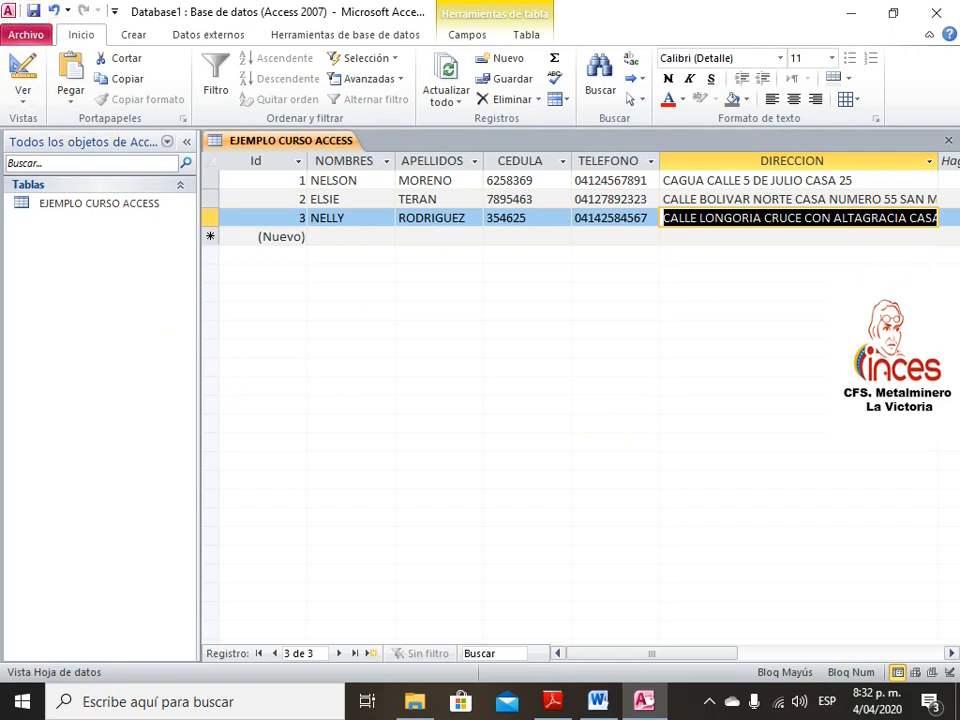
click(718, 655)
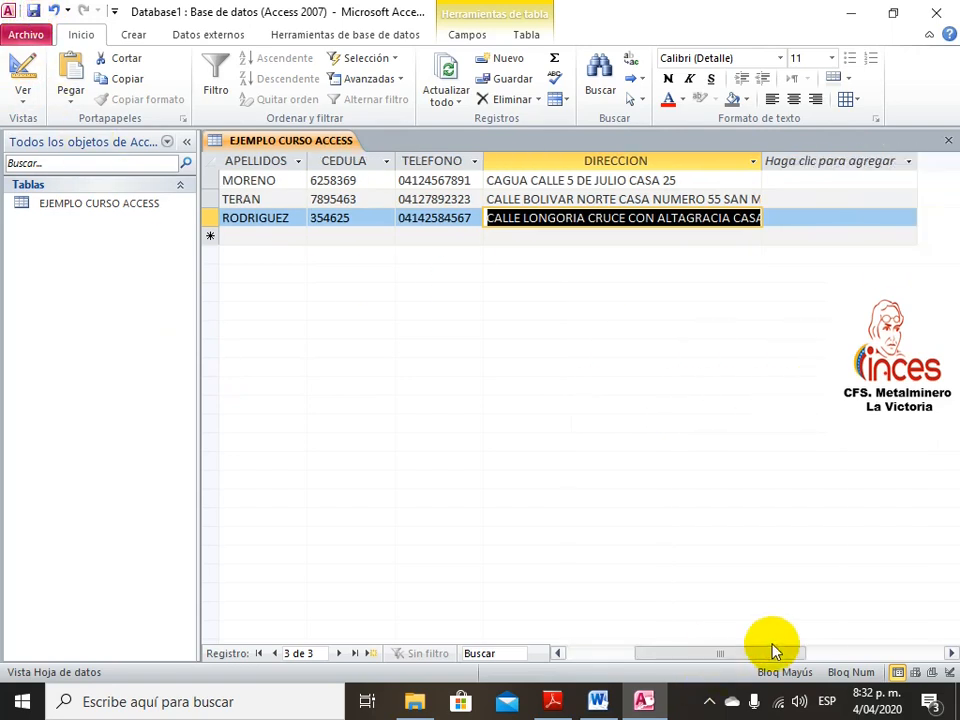
double_click(762, 163)
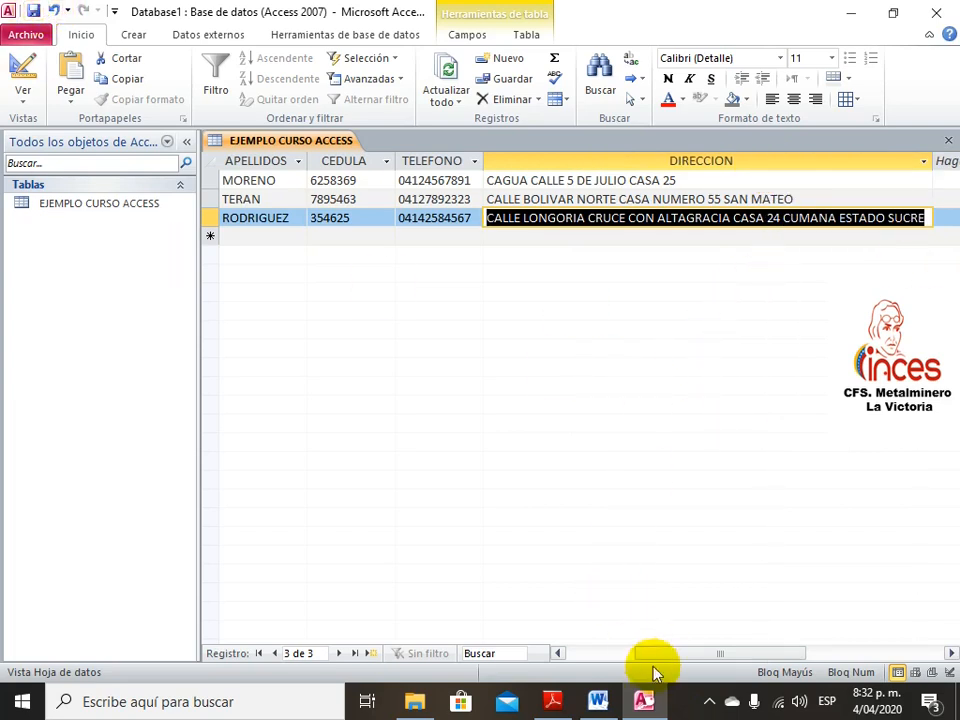
drag(662, 654, 577, 654)
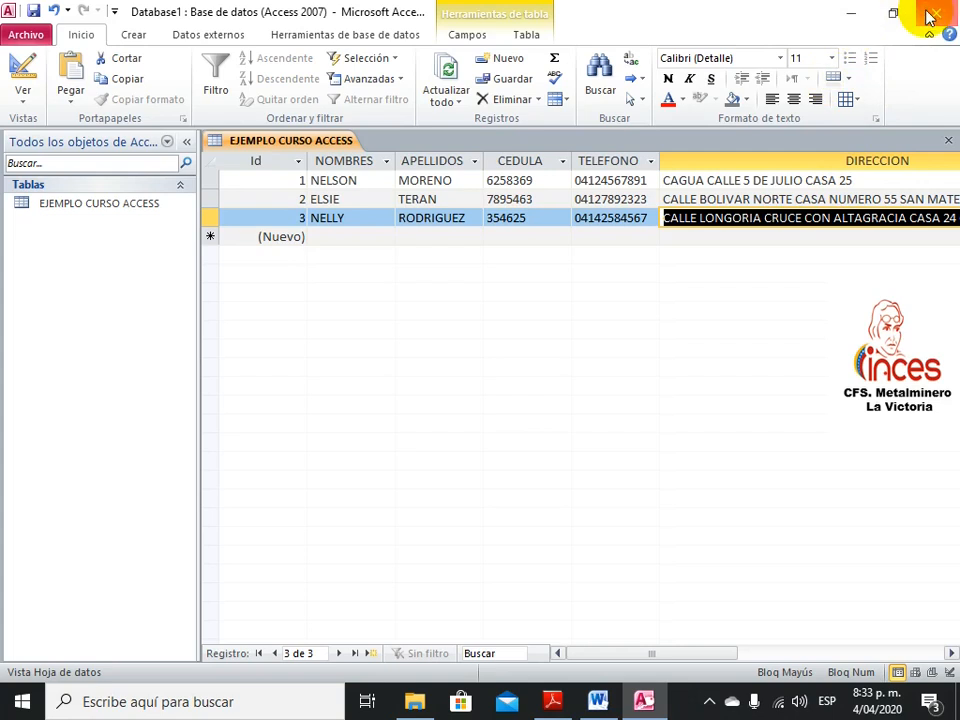
Switch from Access to the Word exercise sheet and select the table name ALUMNOS
click(860, 12)
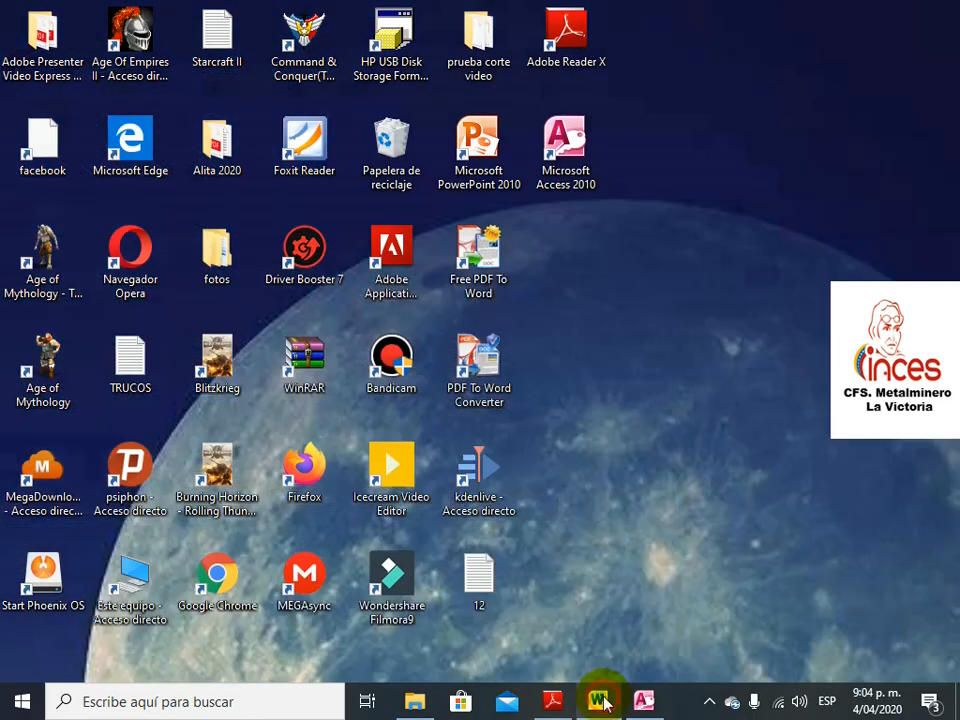
click(600, 701)
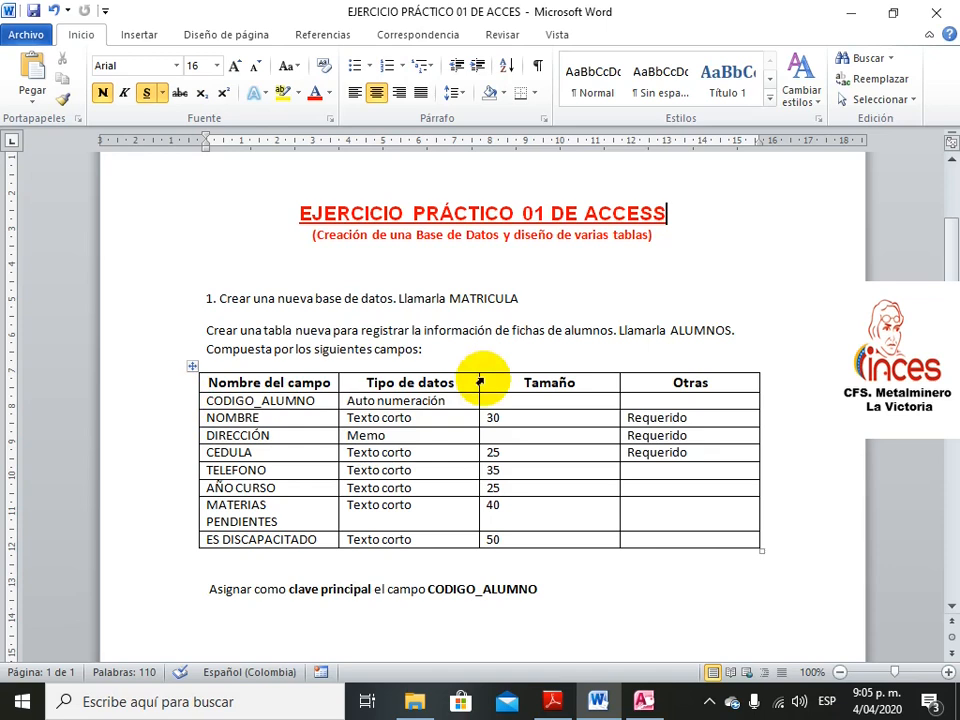
click(671, 331)
drag(671, 331, 734, 323)
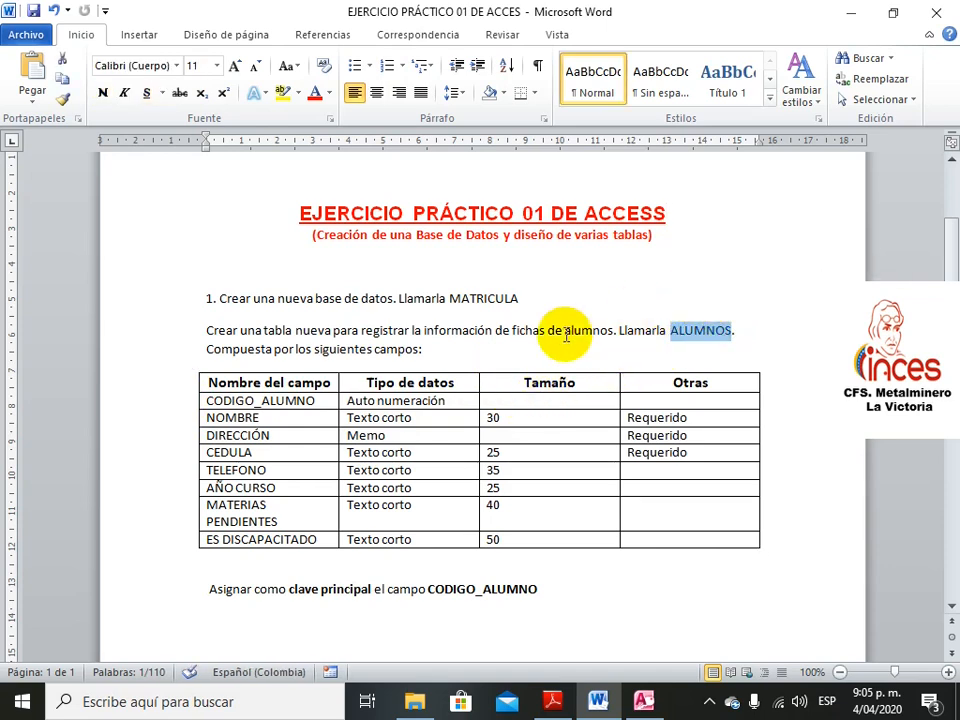